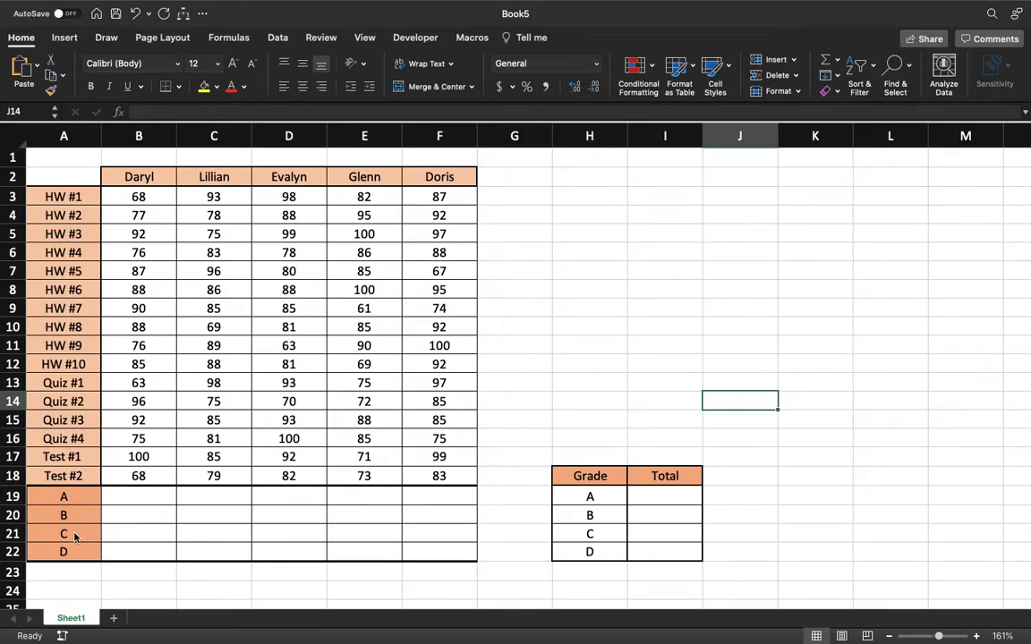
- Enter a COUNTIF formula in B19 that counts the scores in B3:B18 meeting the criterion ">=90"
click(141, 500)
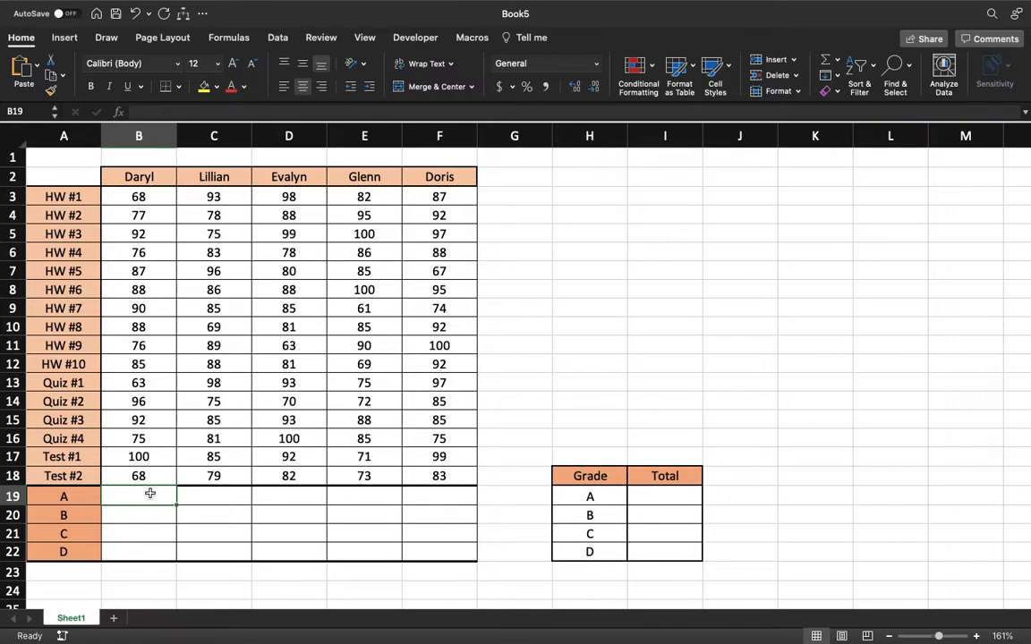
text(=cou)
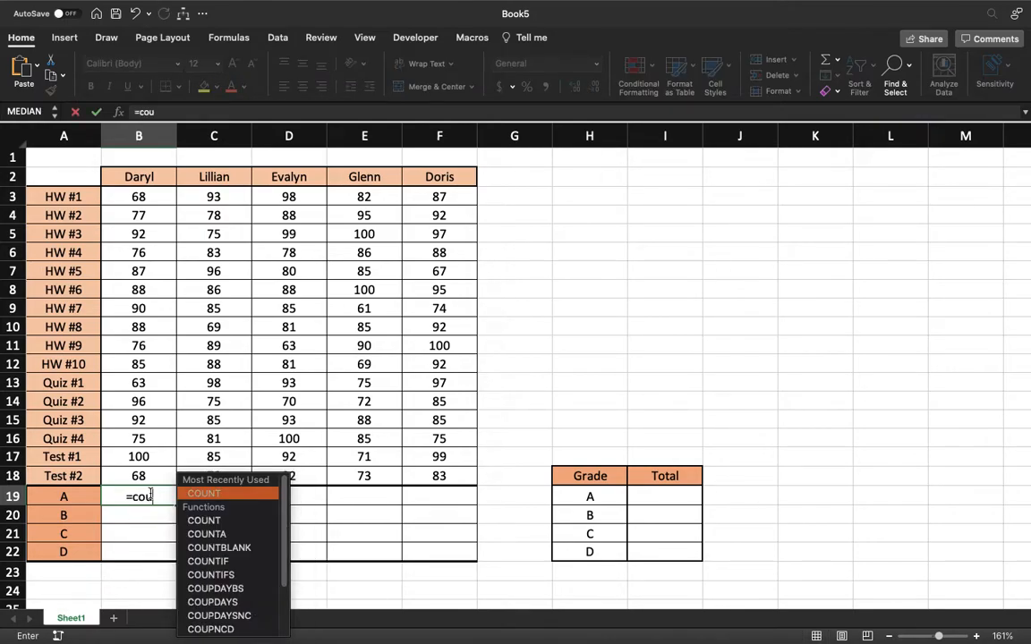
text(ntifs)
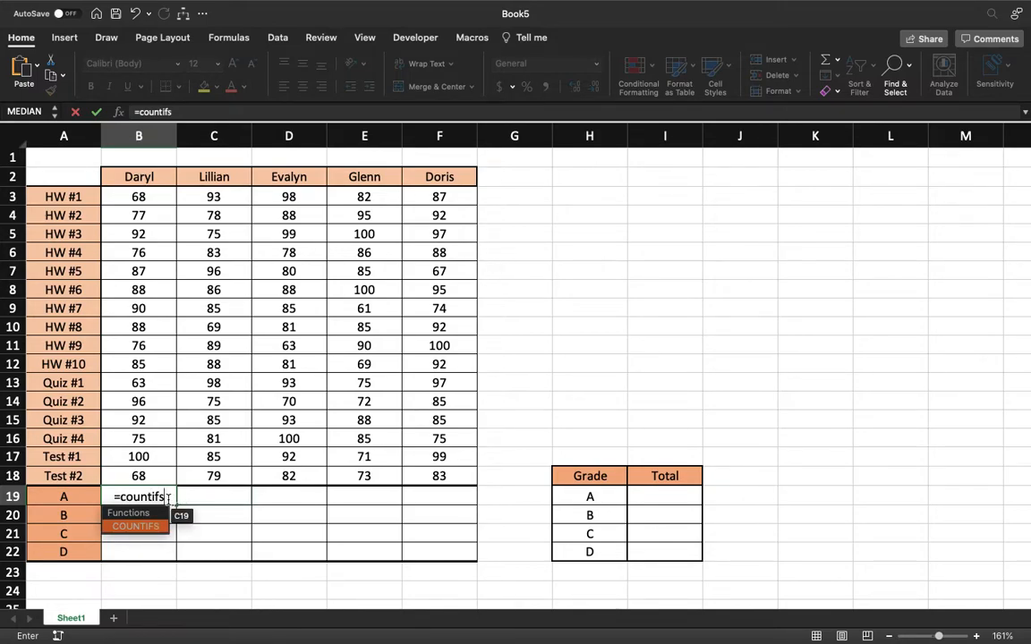
key(BackSpace)
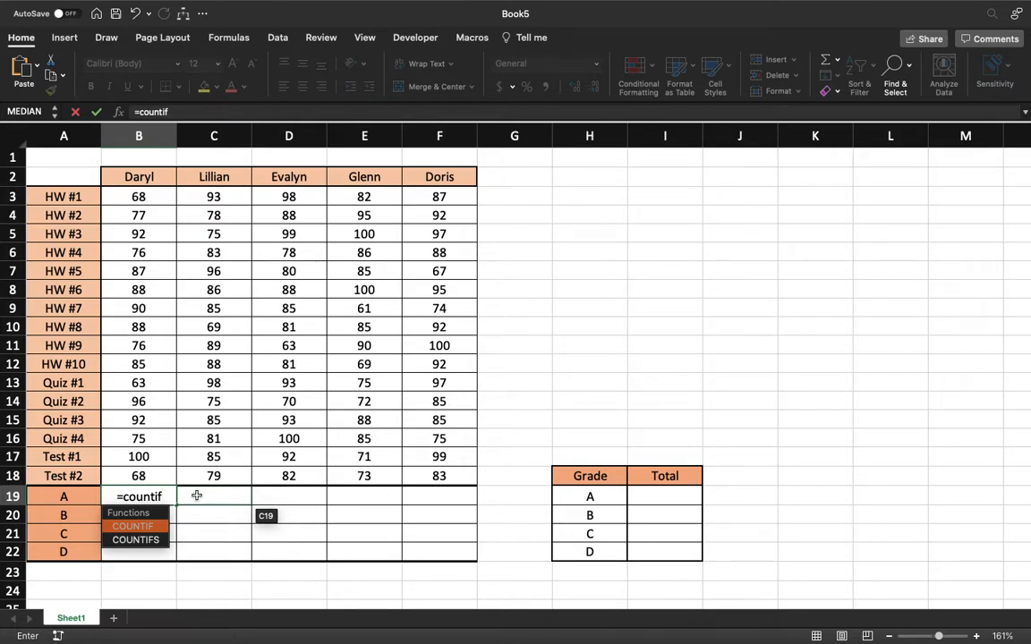
text(()
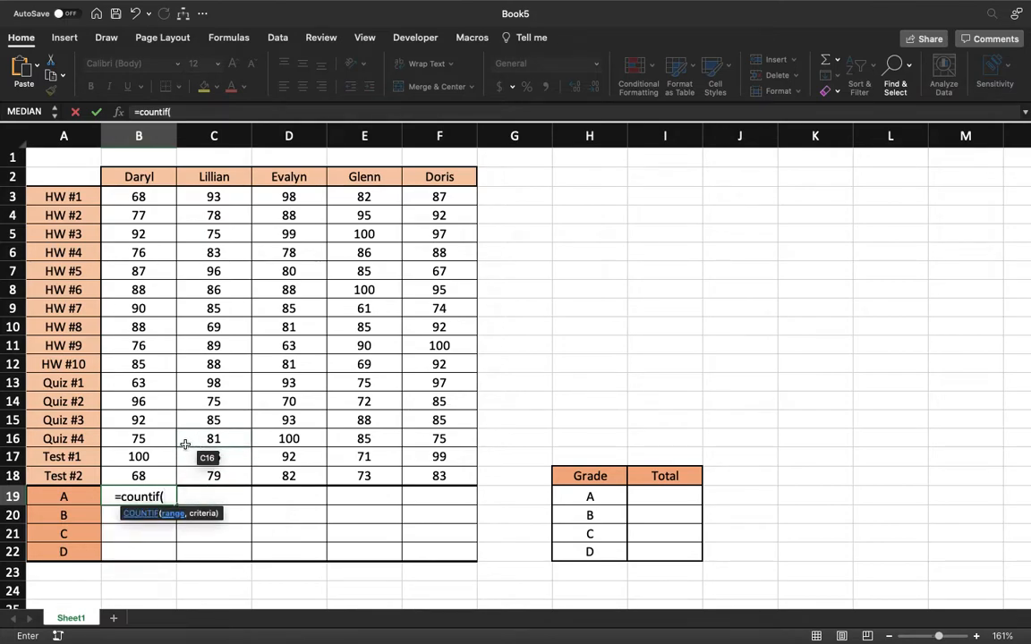
drag(141, 191, 157, 471)
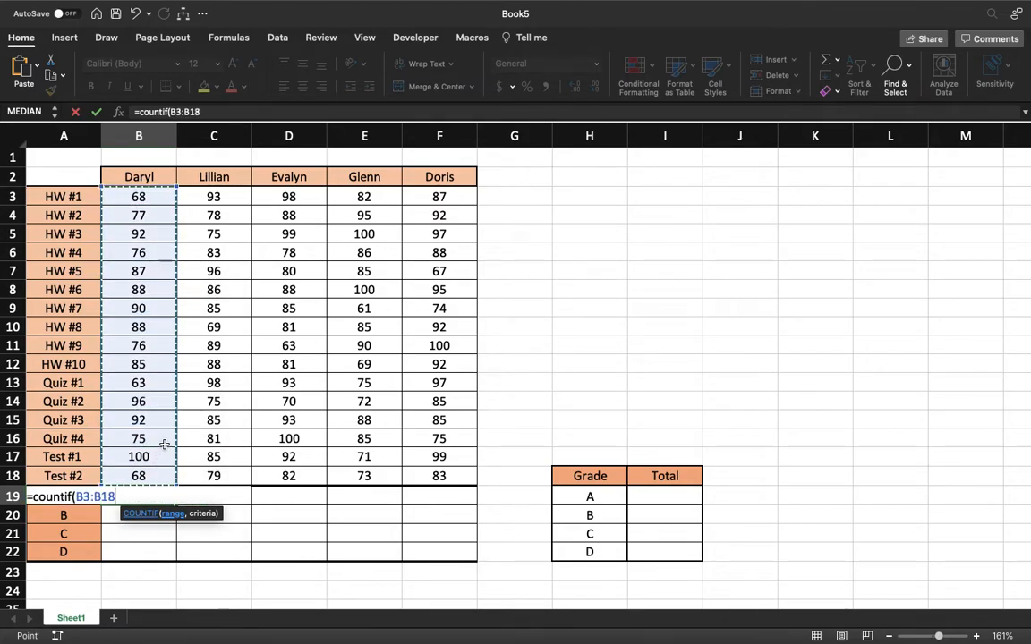
text(,)
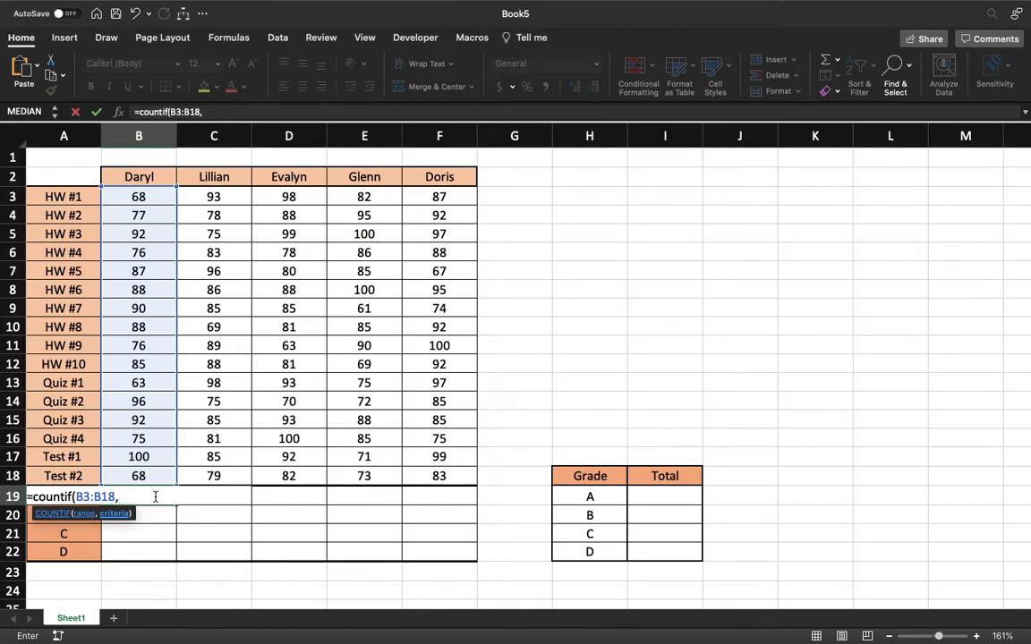
text(")
text(>=90"))
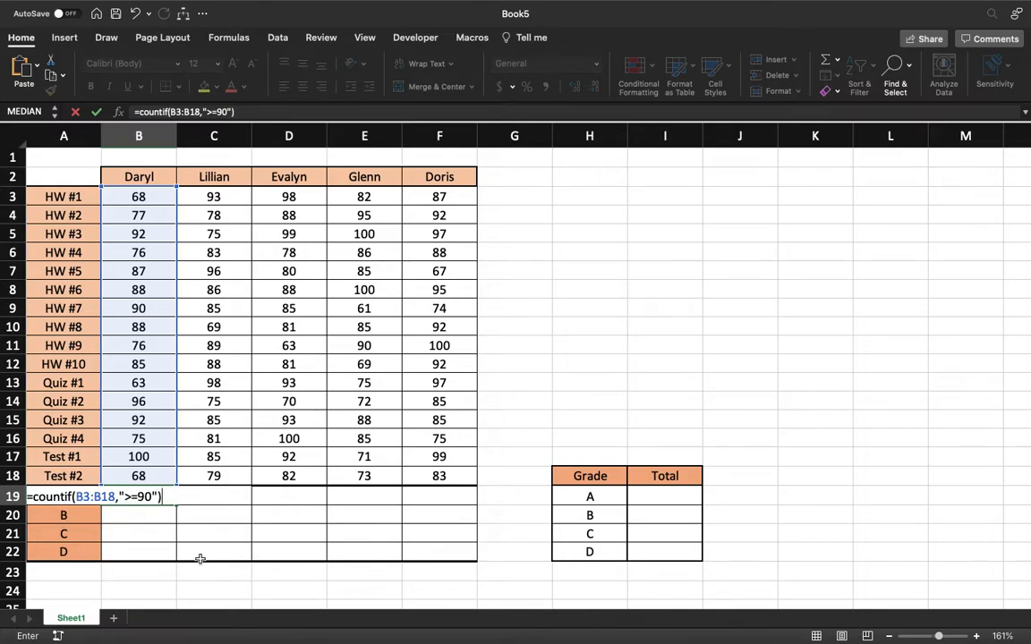
key(Return)
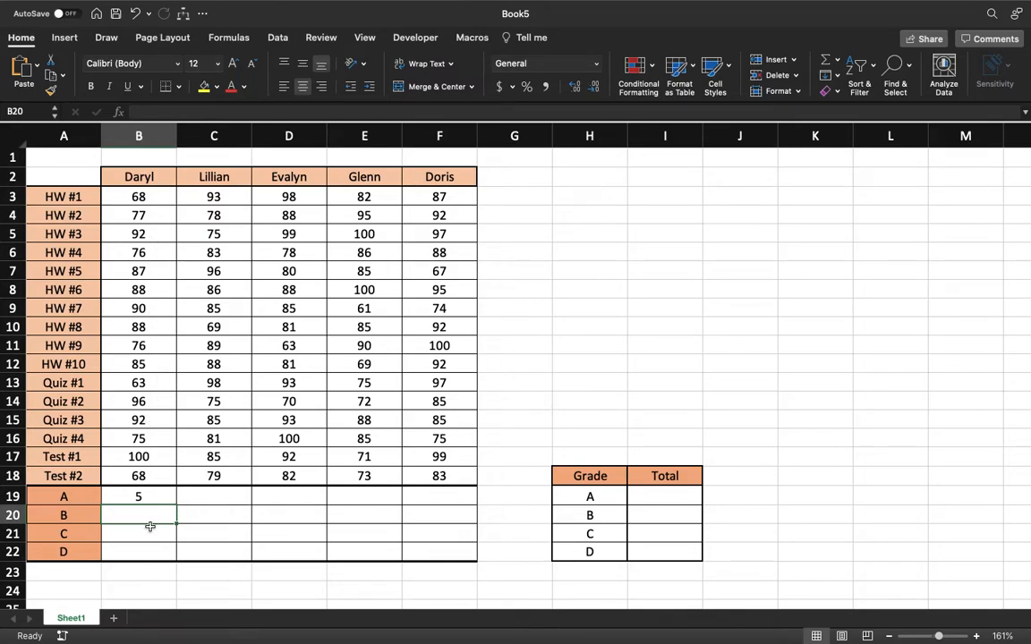
- Fill the A-grade count formula from B19 across the row to F19
click(162, 501)
drag(175, 505, 460, 510)
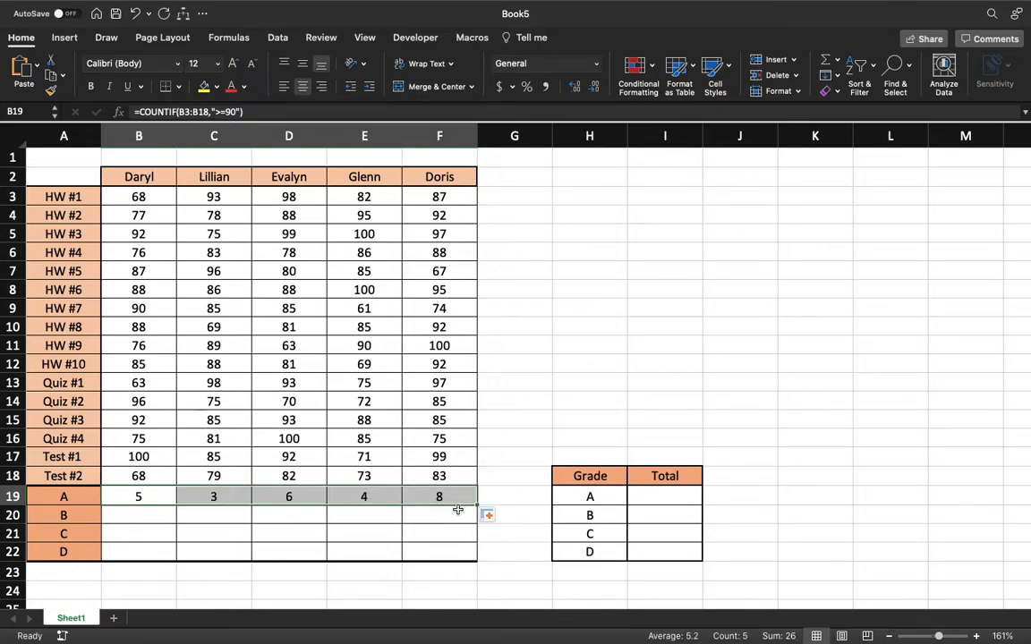
click(351, 534)
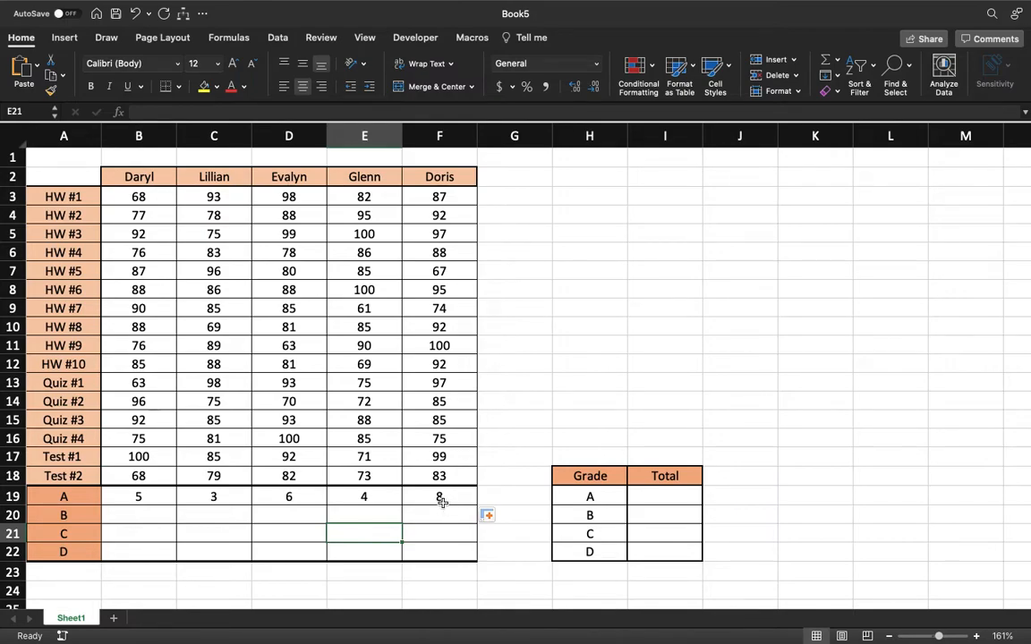
- Enter a COUNTIFS formula in B20 that counts the scores in B3:B18 meeting both ">=80" and "<90"
click(139, 518)
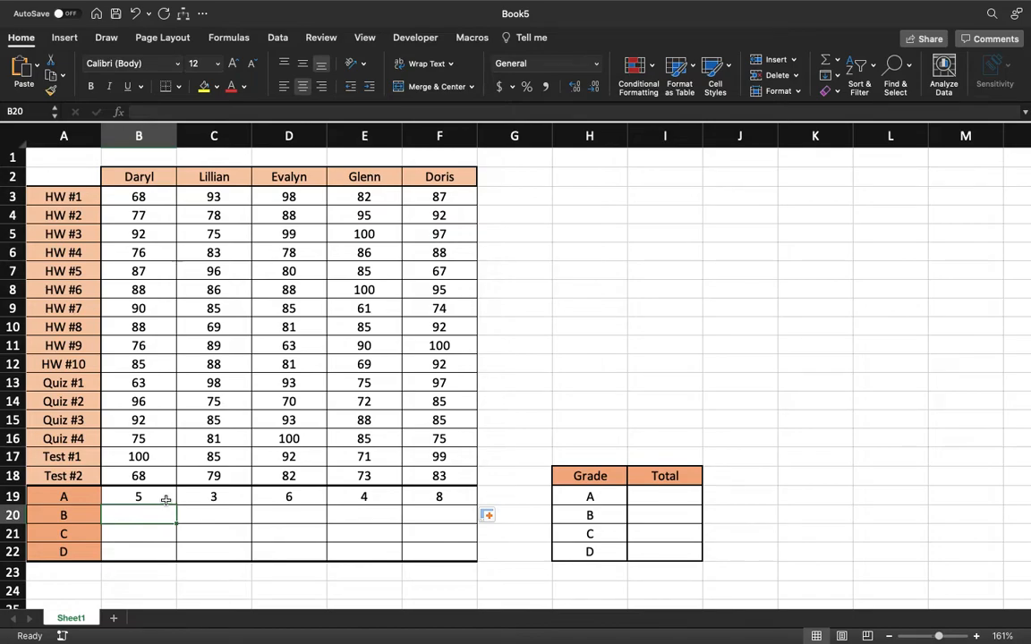
text(=co)
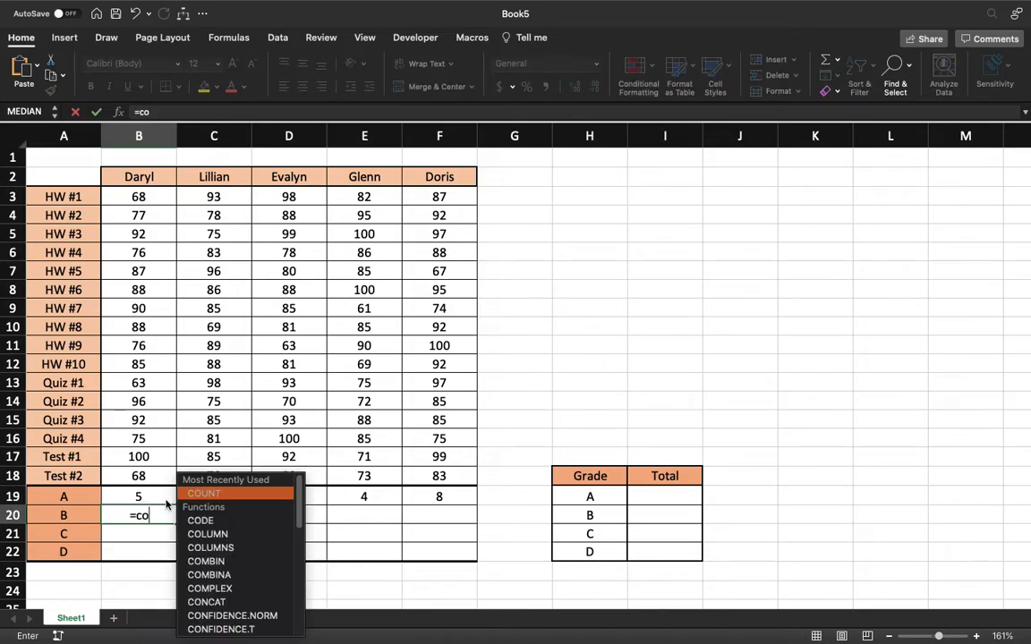
text(untifs)
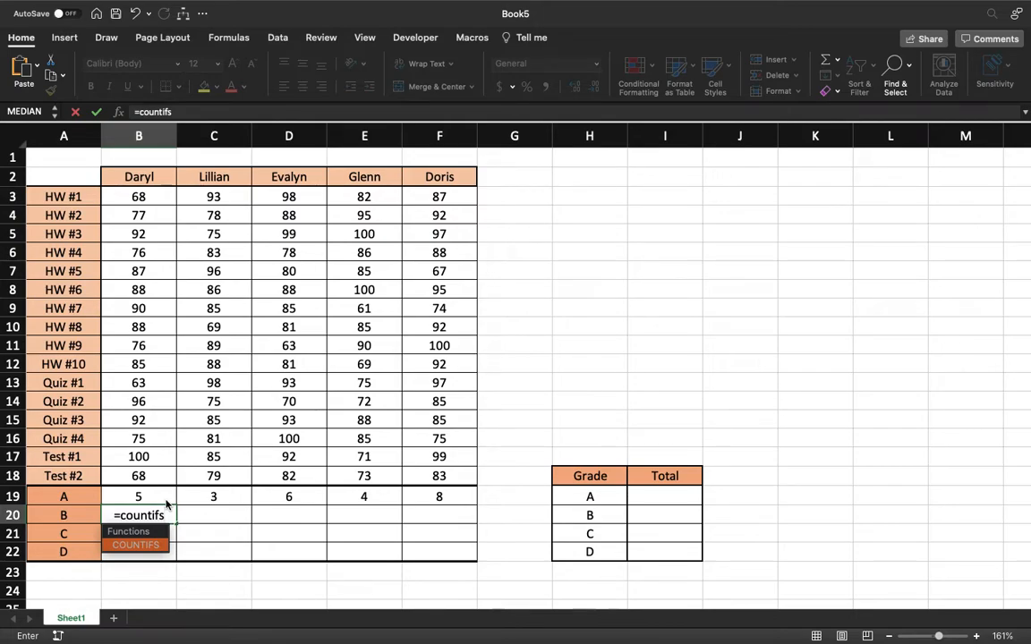
text(()
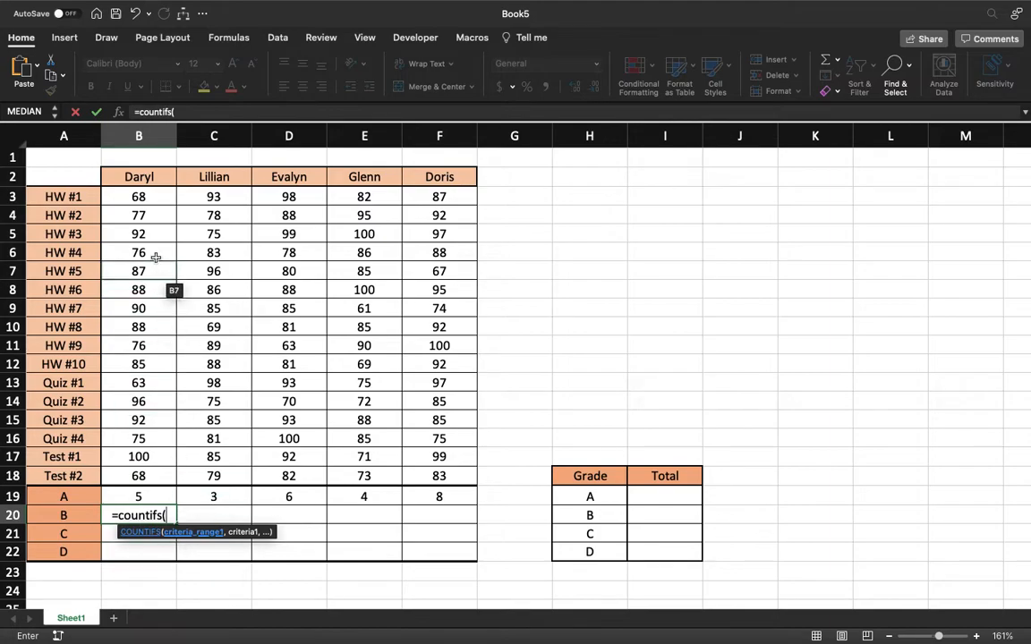
drag(144, 198, 152, 474)
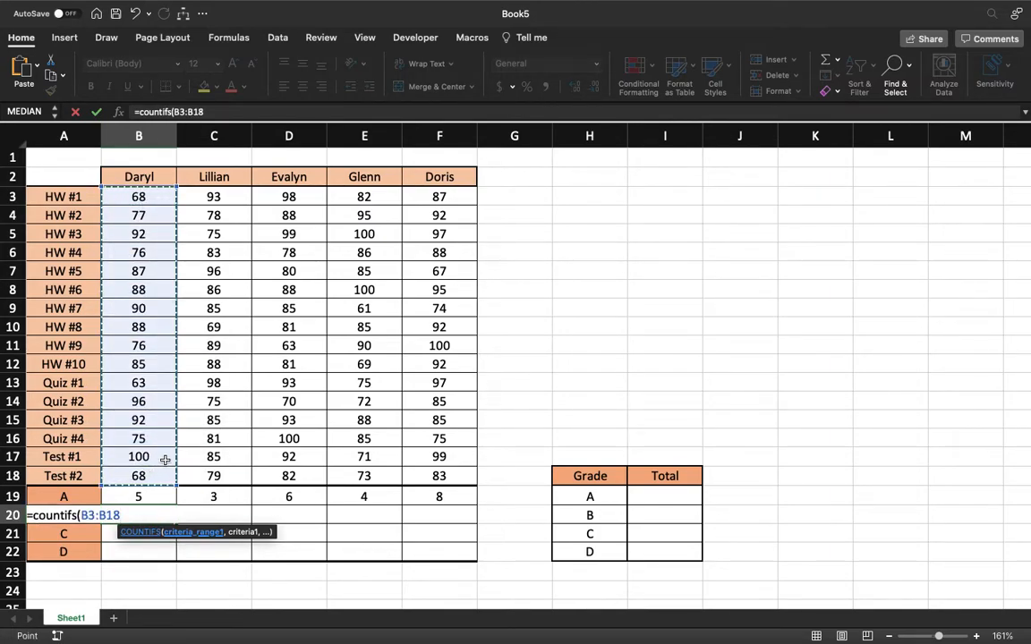
text(,)
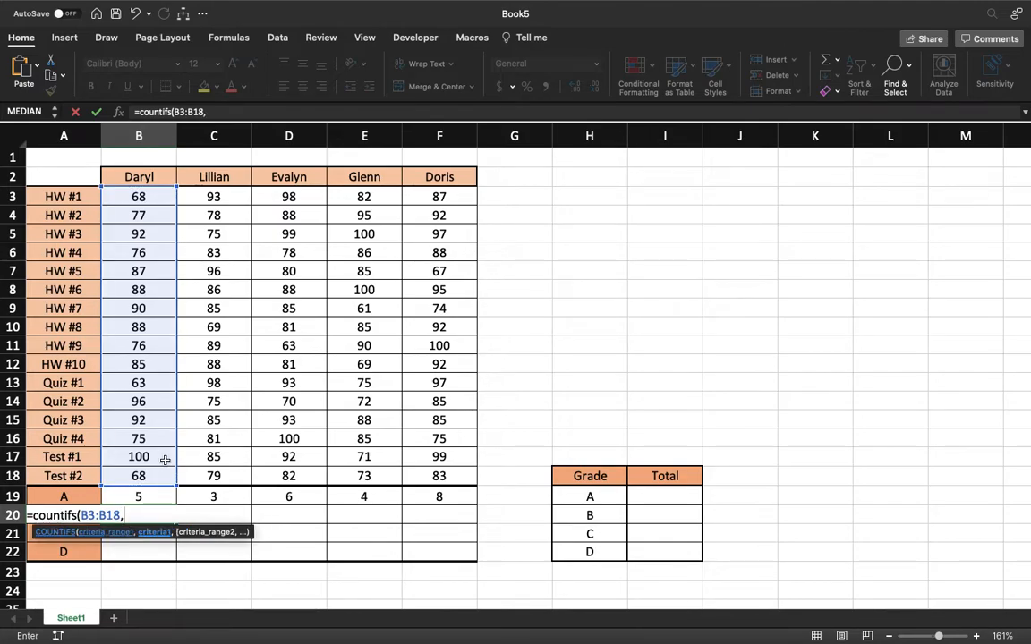
text(")
text(>=80",)
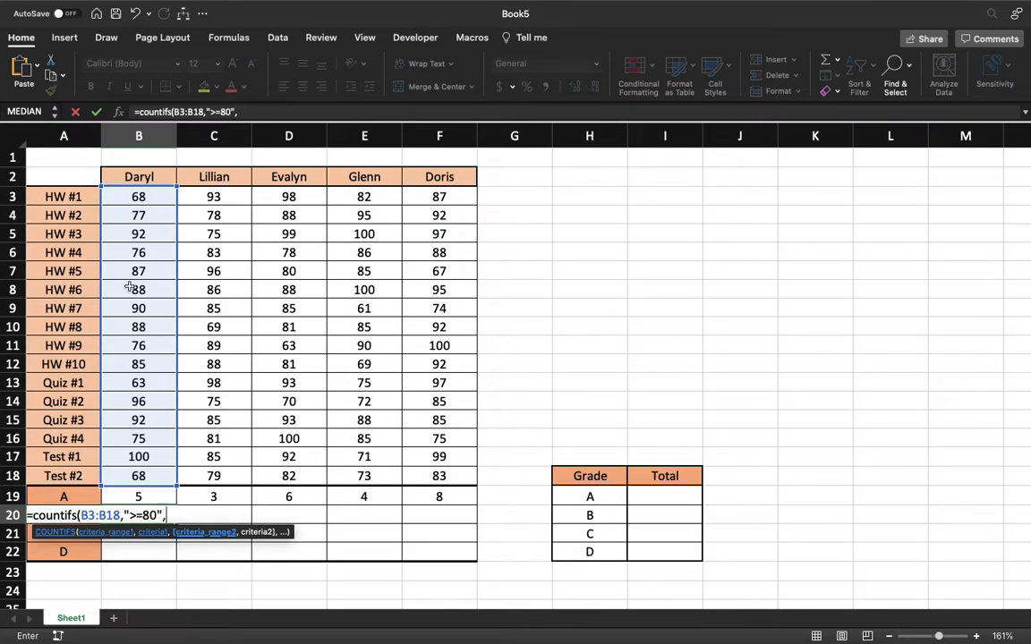
drag(145, 194, 154, 467)
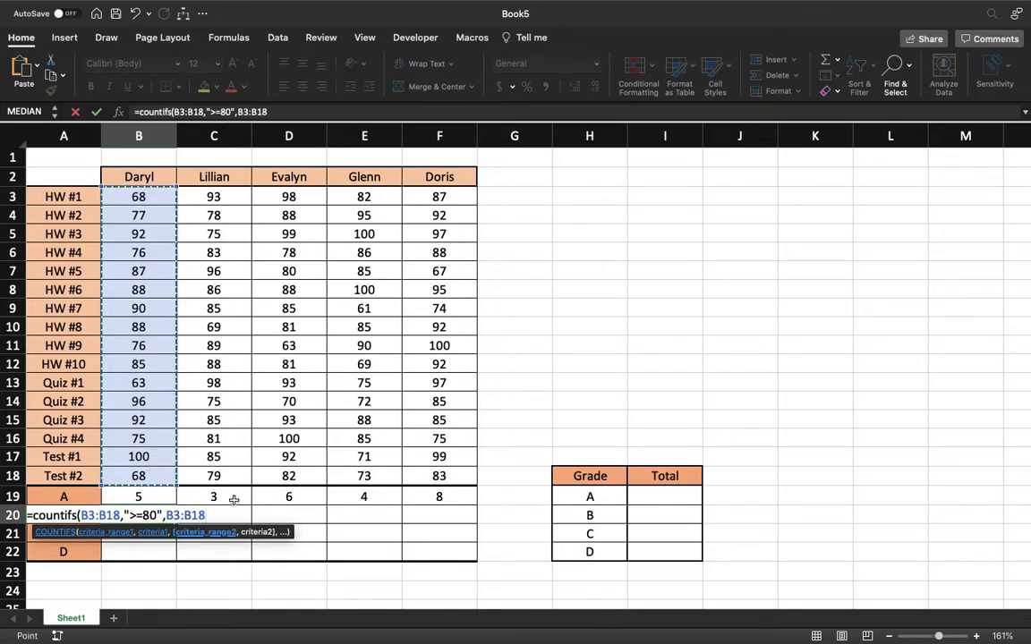
text(,)
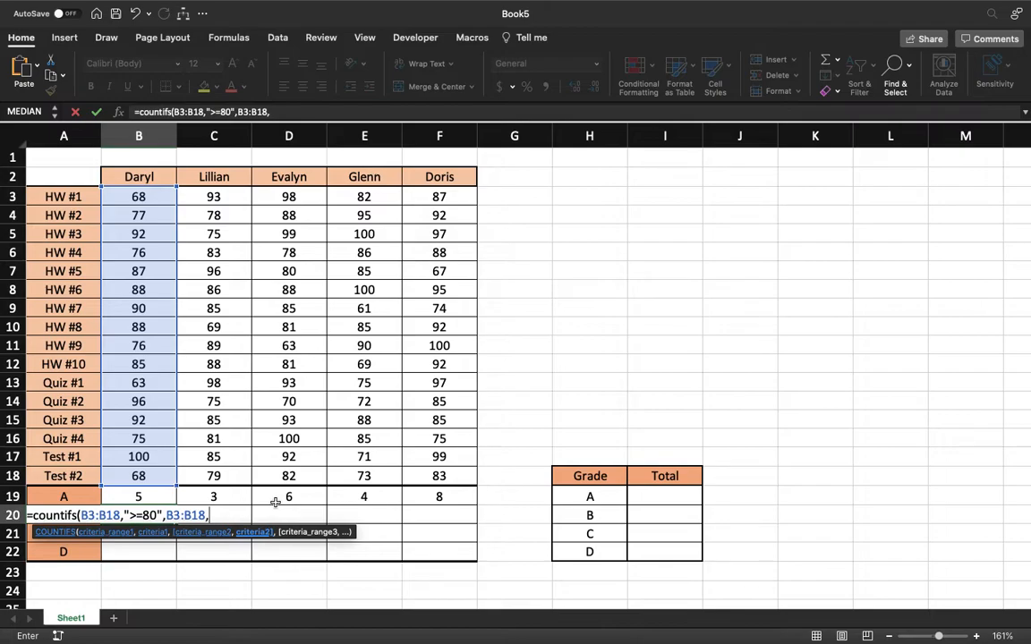
text("<90")
text())
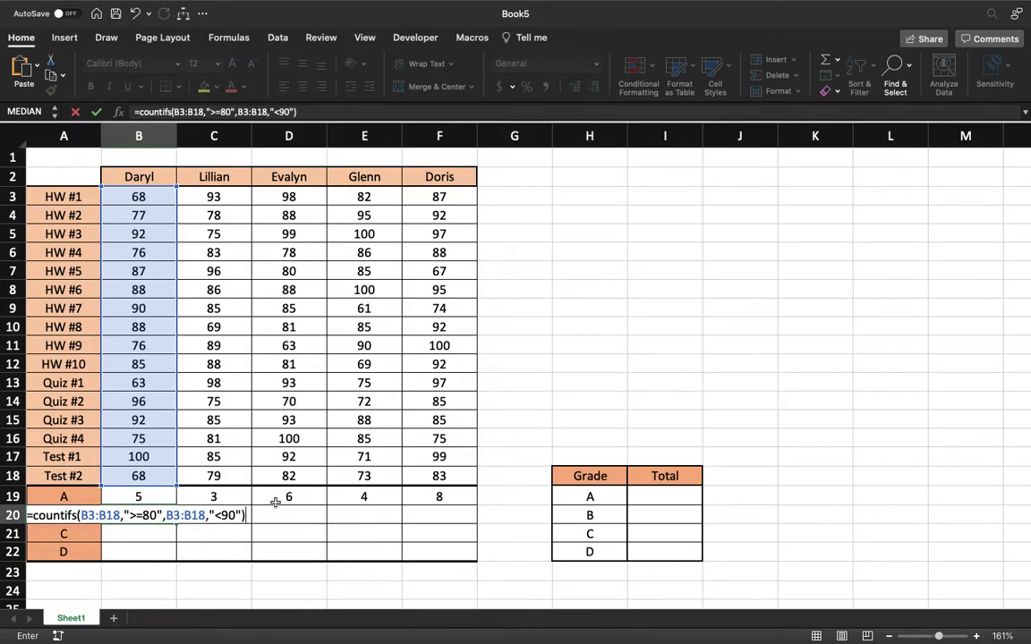
key(Return)
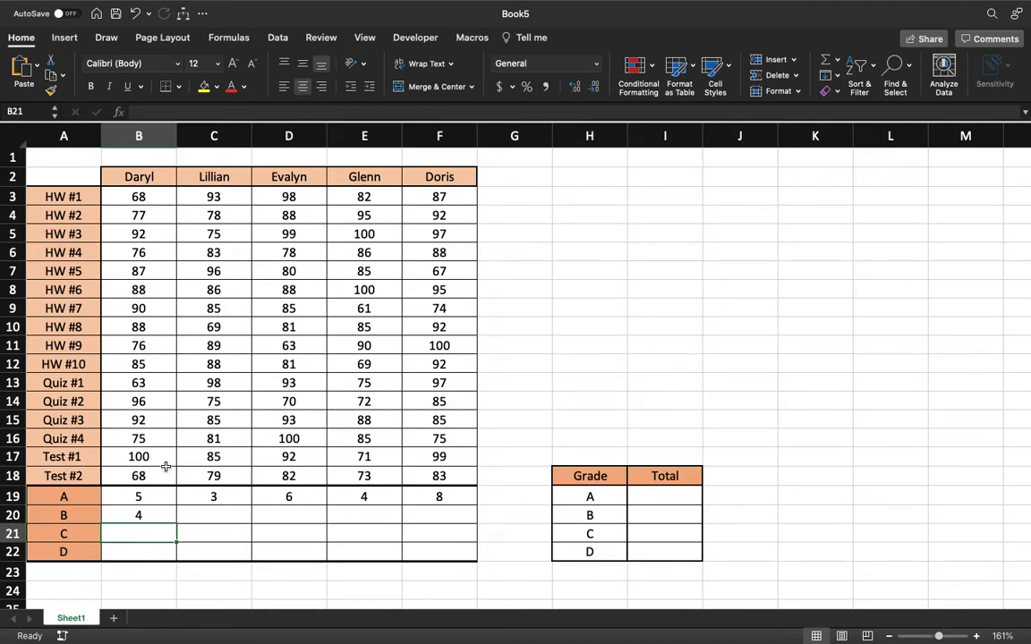
- Fill the B-grade count formula from B20 across the row to F20
click(143, 519)
drag(175, 524, 456, 523)
click(375, 535)
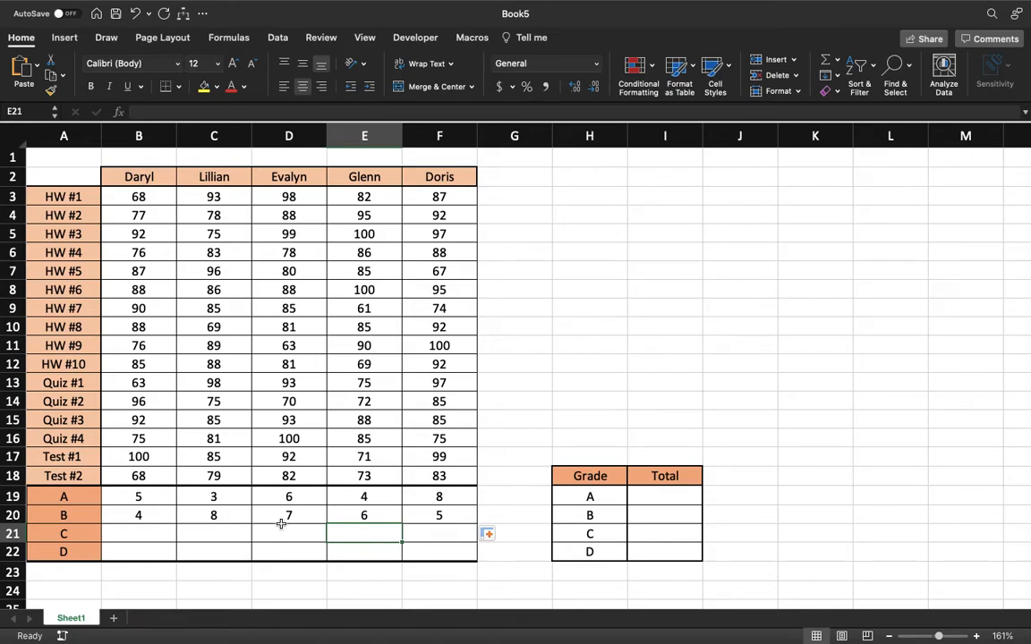
- Enter a COUNTIFS formula in B21 that counts the scores in B3:B18 meeting both ">=70" and "<80"
click(135, 535)
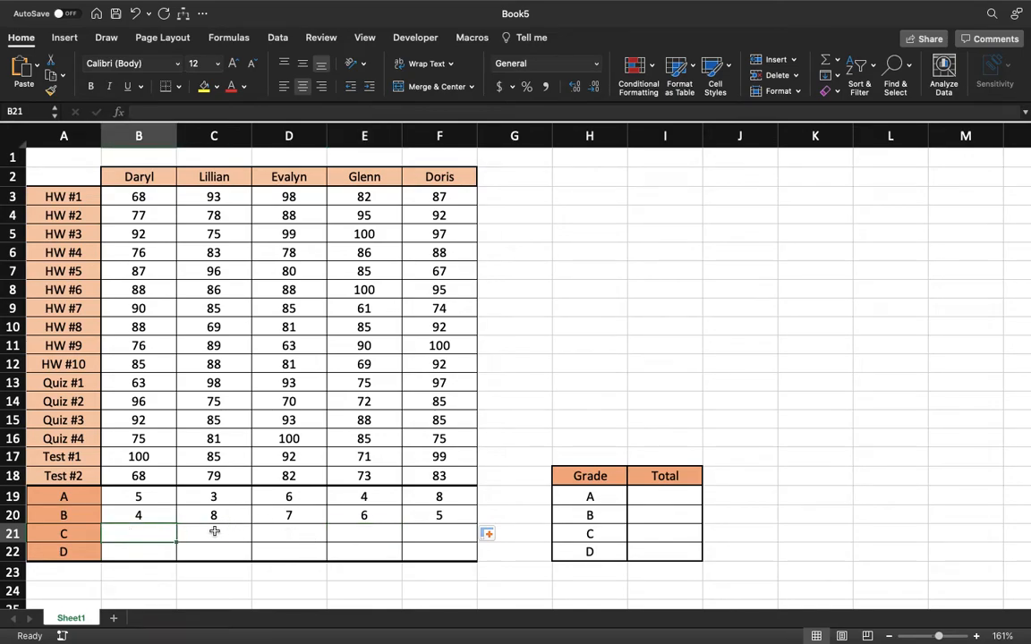
text(=countifs)
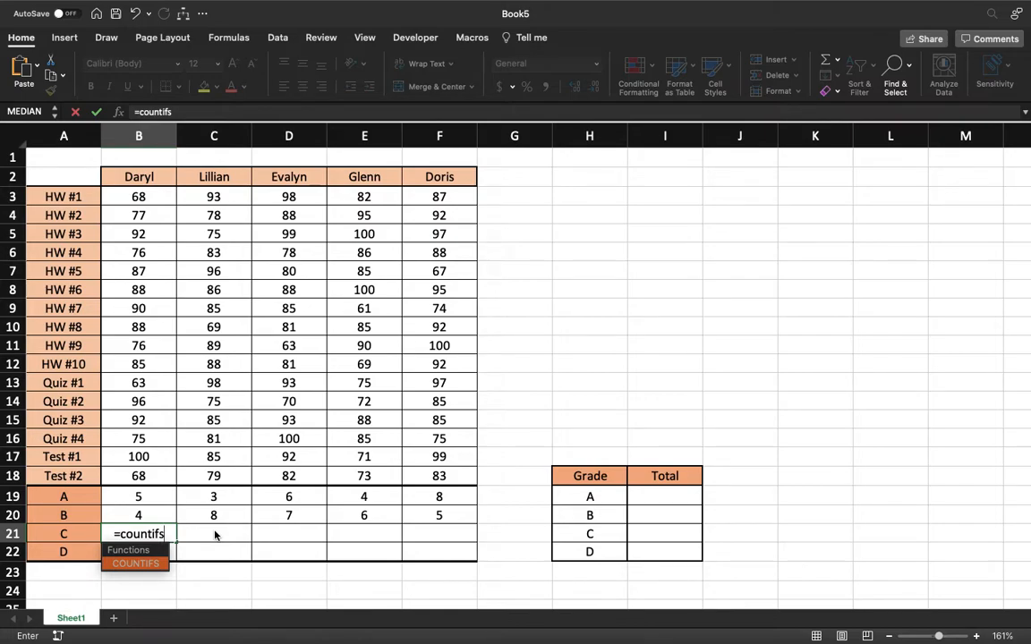
text(()
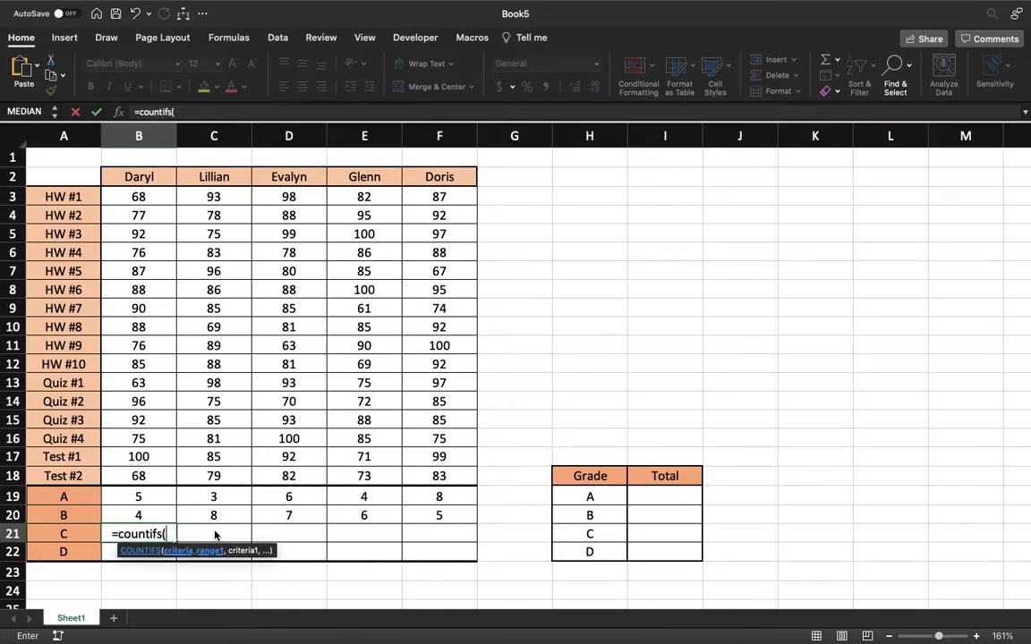
drag(134, 195, 139, 480)
text(,">=)
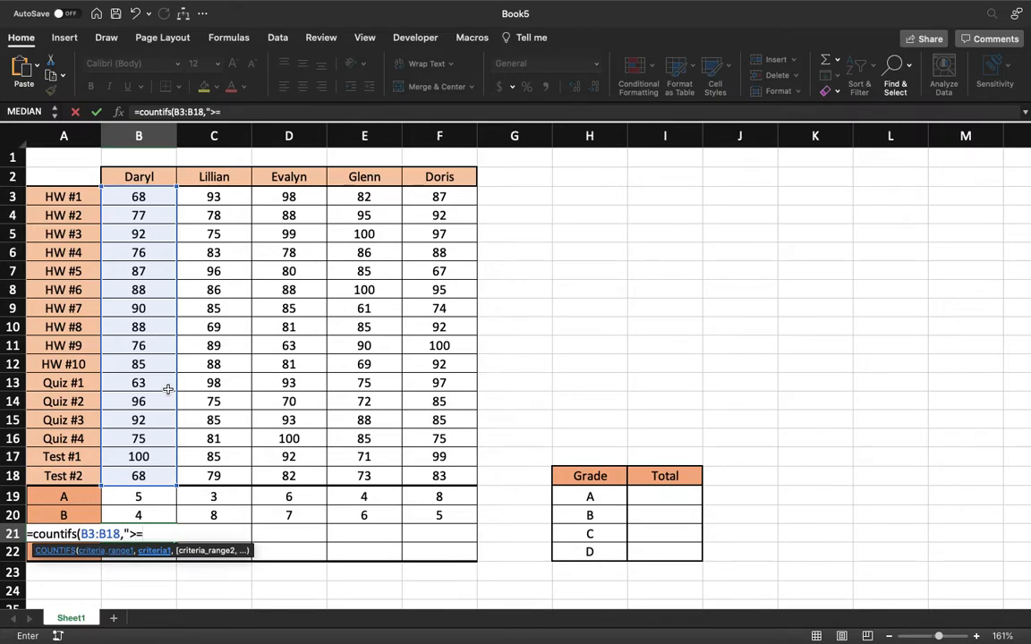
text(0",)
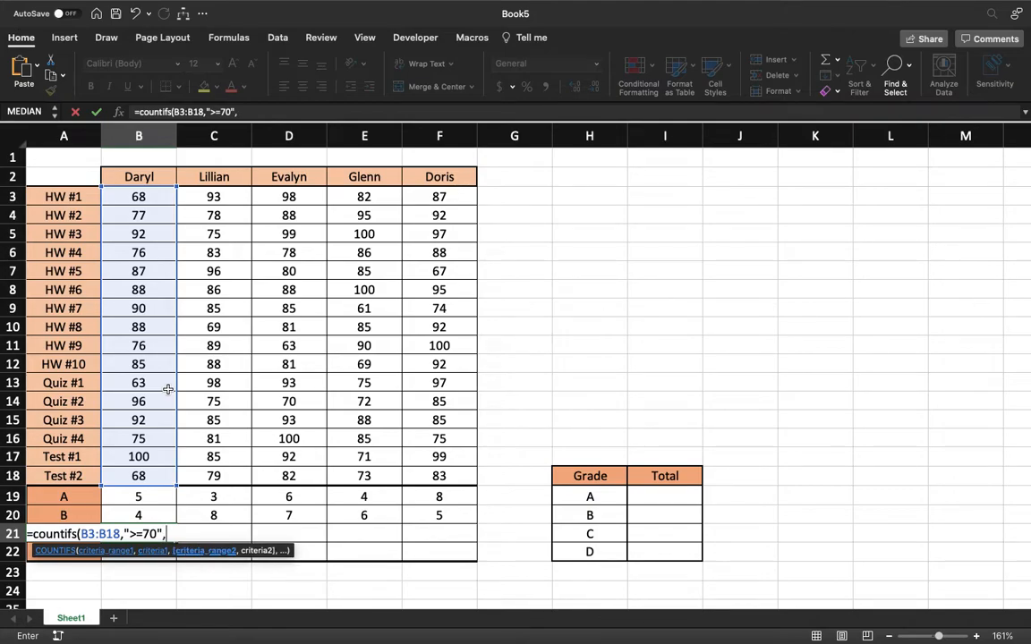
drag(138, 197, 154, 465)
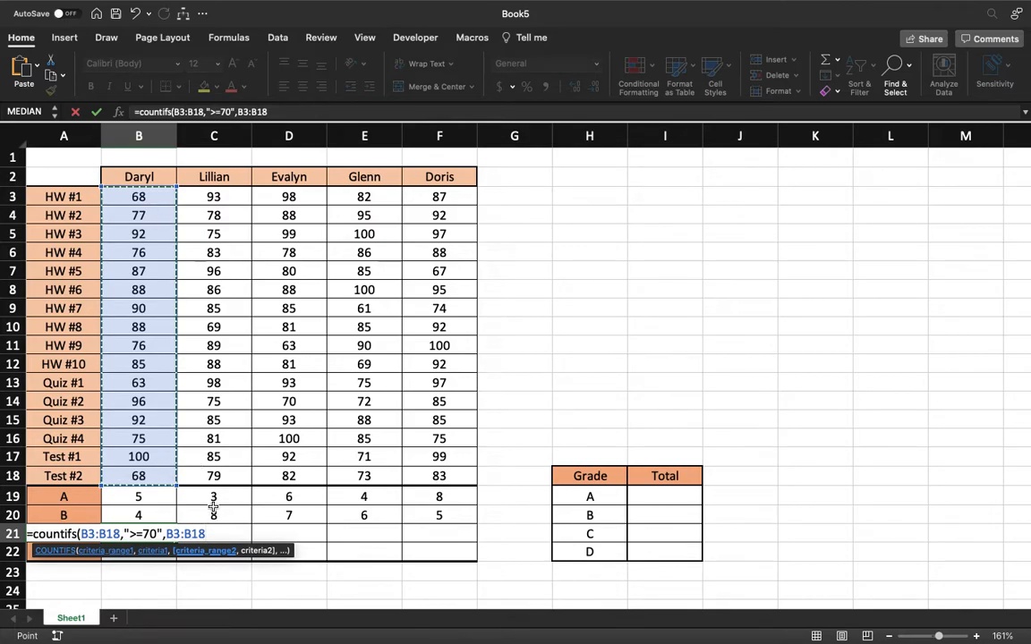
text(,"<)
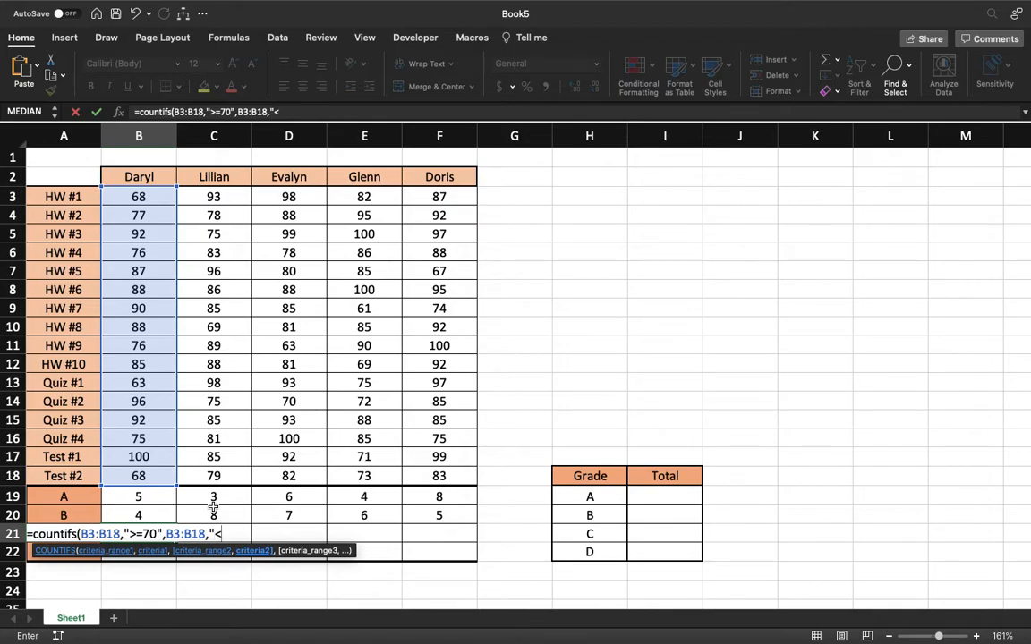
text(0"))
key(Return)
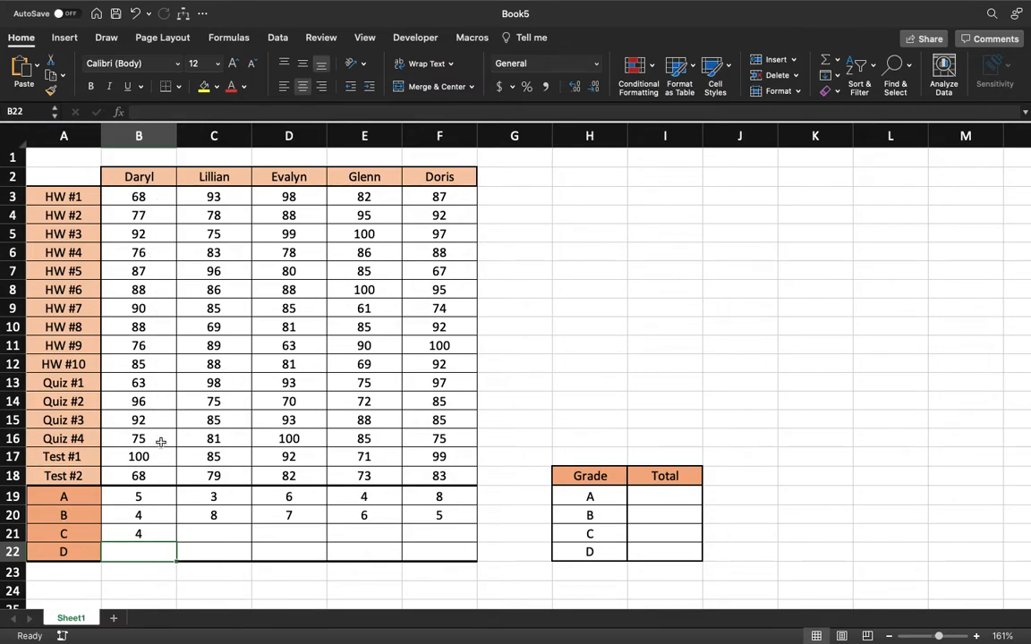
- Fill the C-grade count formula from B21 across the row to F21
click(152, 537)
drag(176, 543, 444, 542)
click(286, 553)
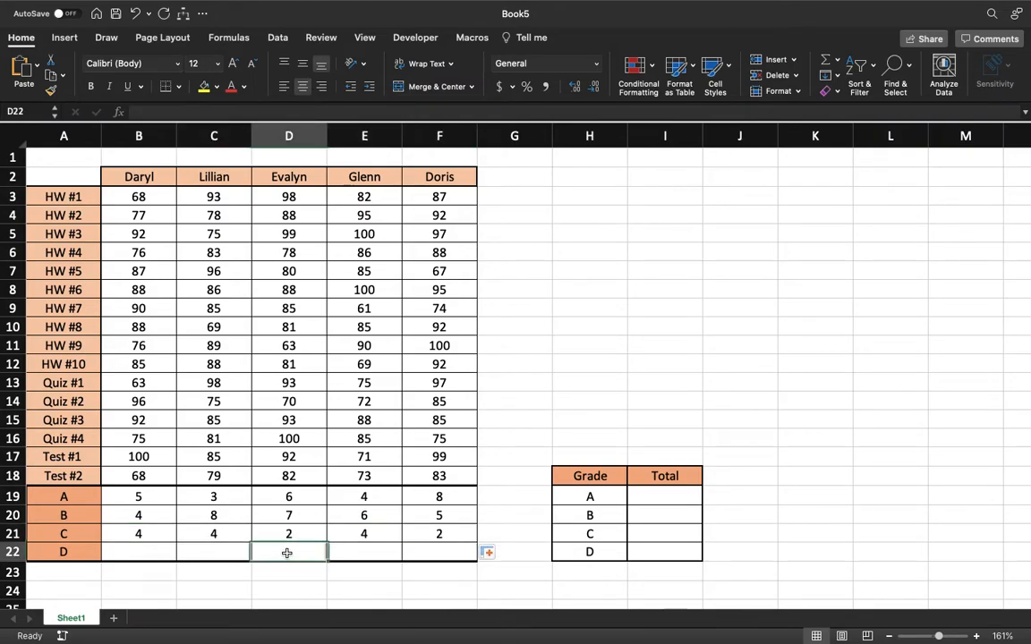
- Enter a COUNTIFS formula in B22 that counts the scores in B3:B18 meeting both ">=60" and "<70"
click(129, 552)
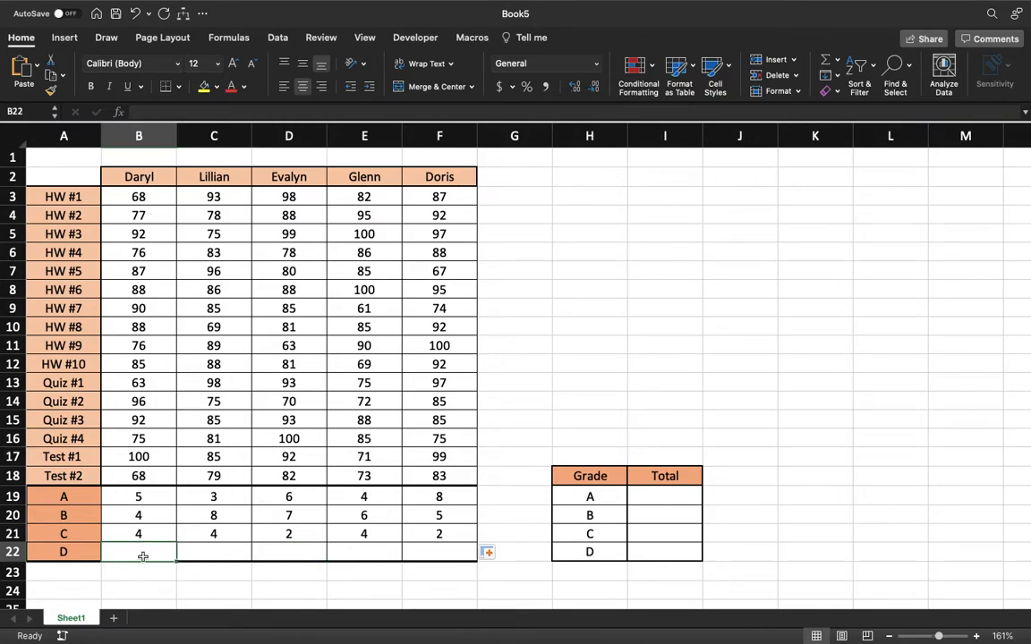
text(=)
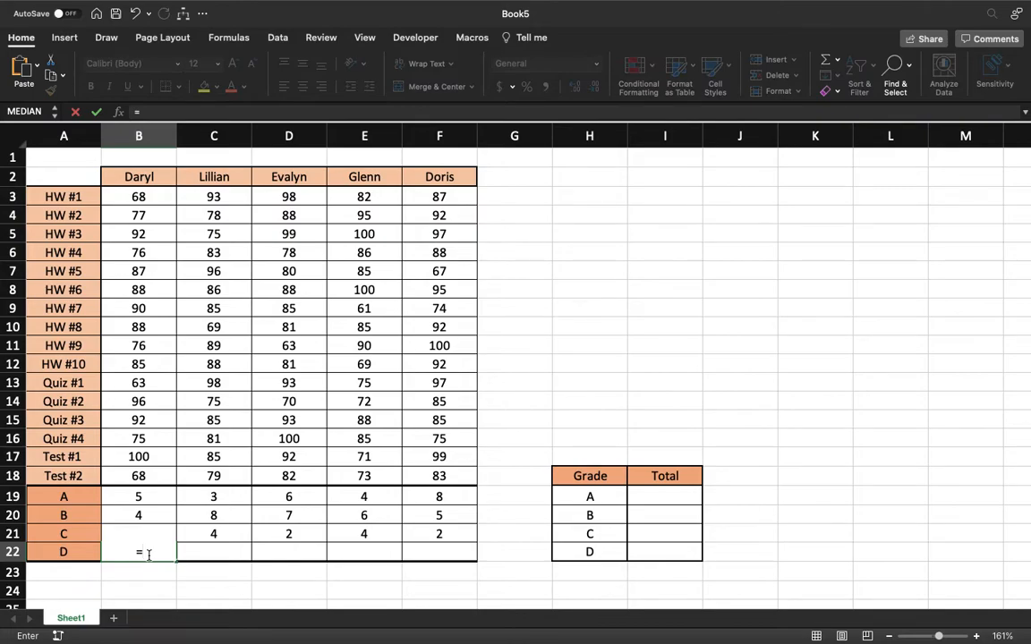
text(countifs)
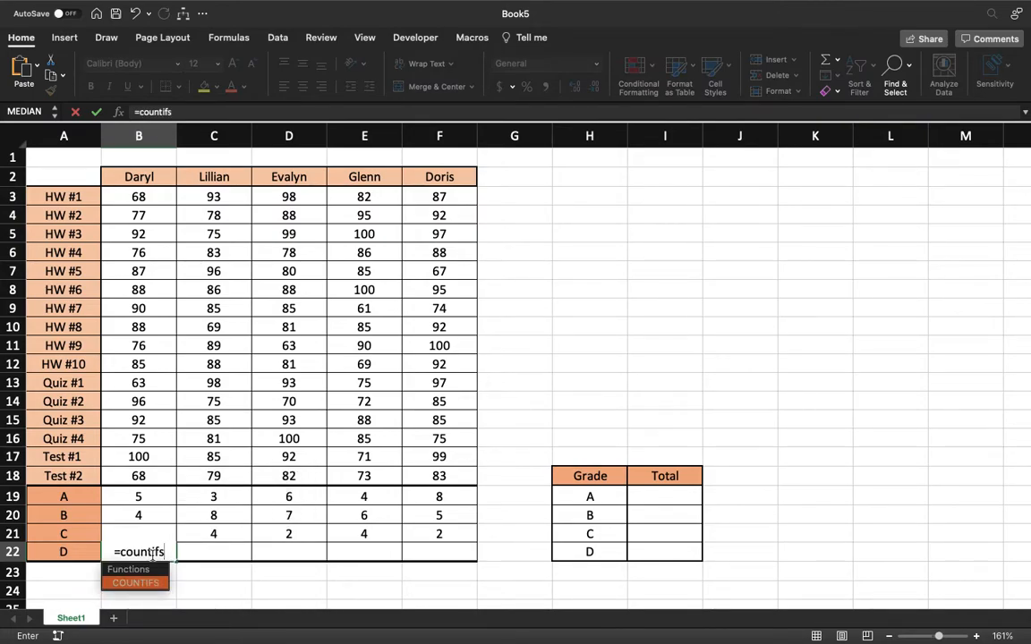
text(()
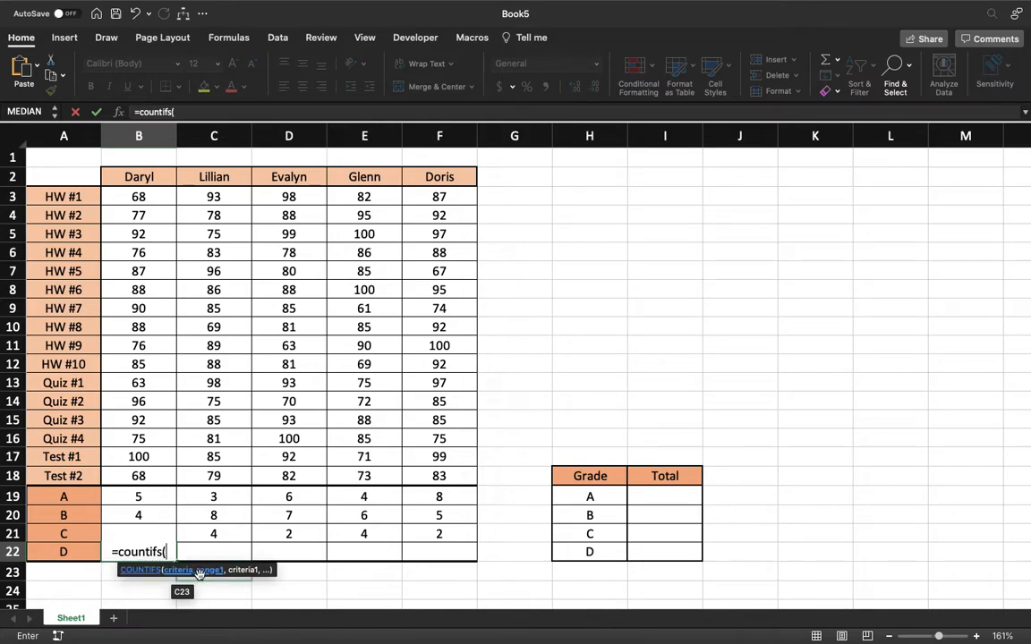
drag(143, 192, 154, 474)
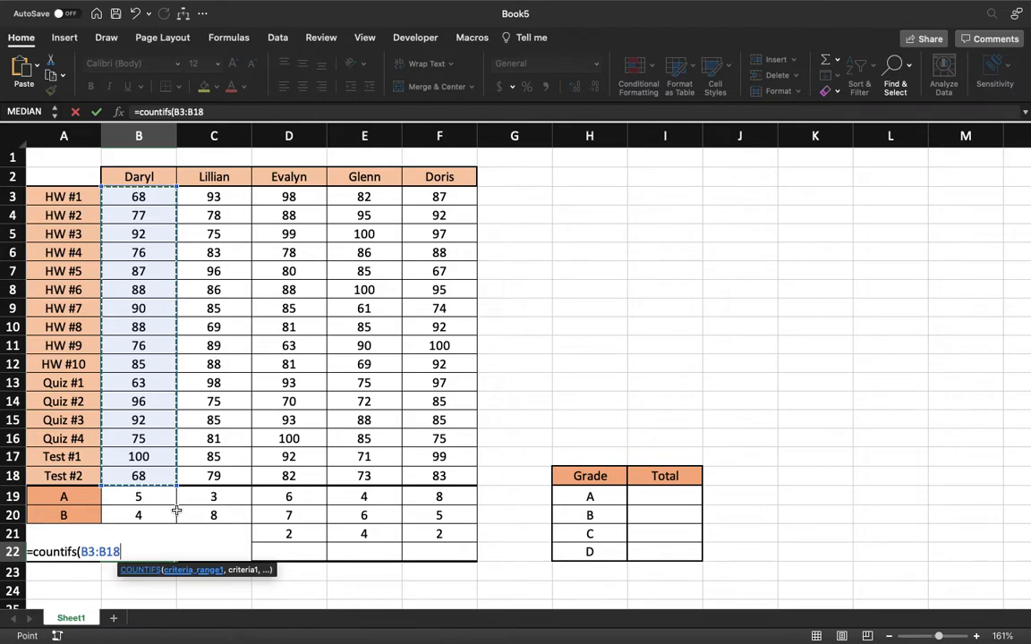
text(,">)
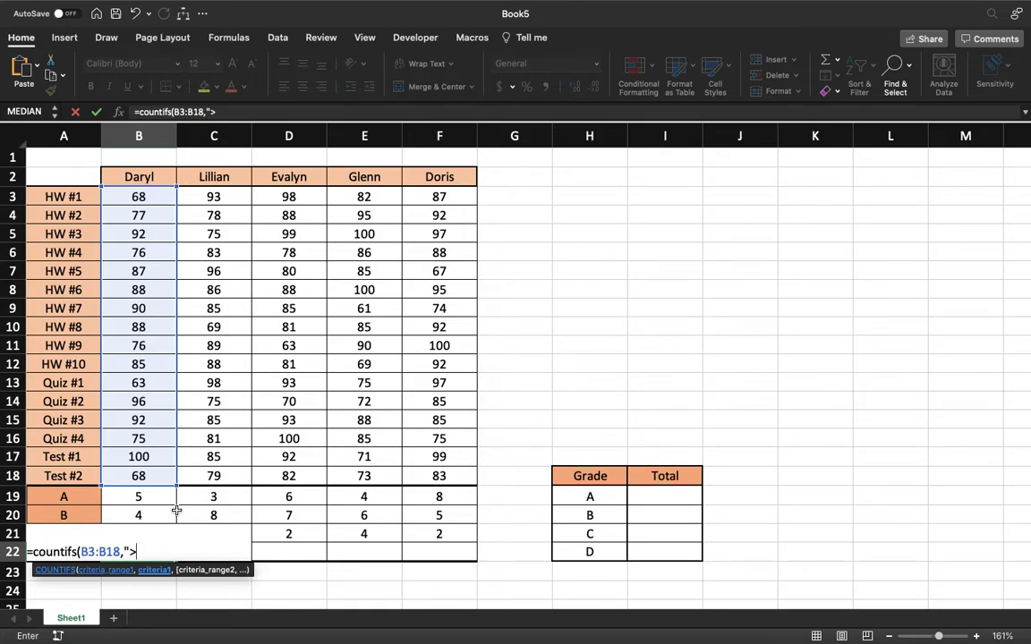
text(60",)
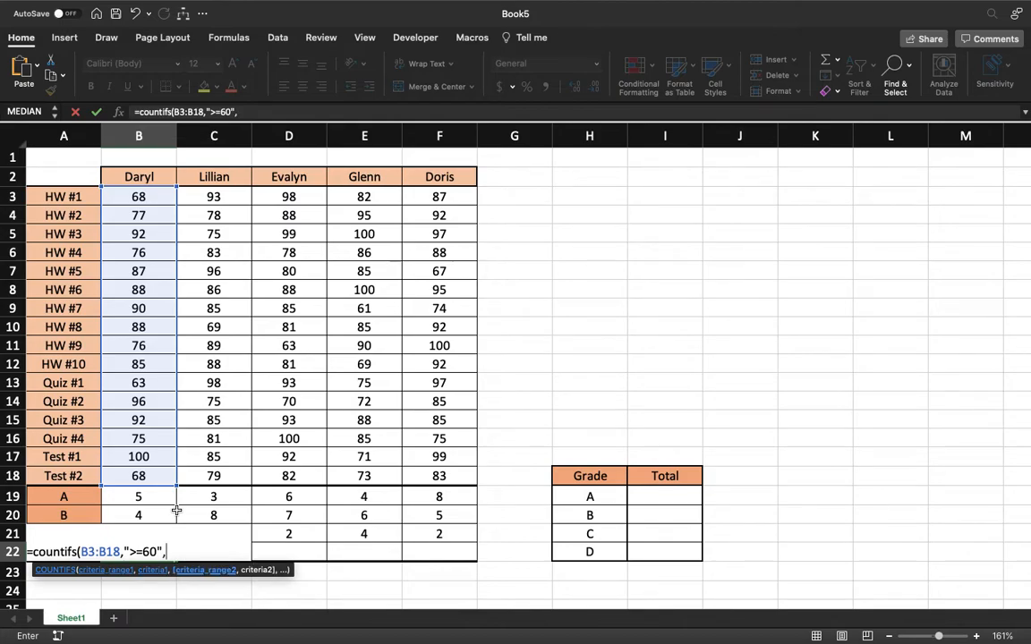
drag(157, 201, 163, 478)
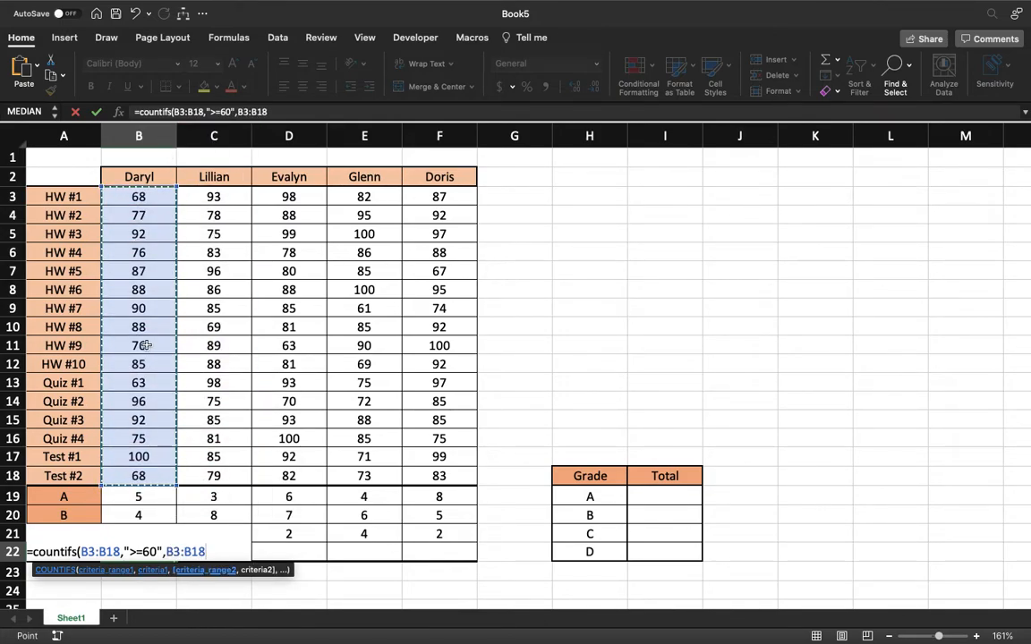
text(,"<)
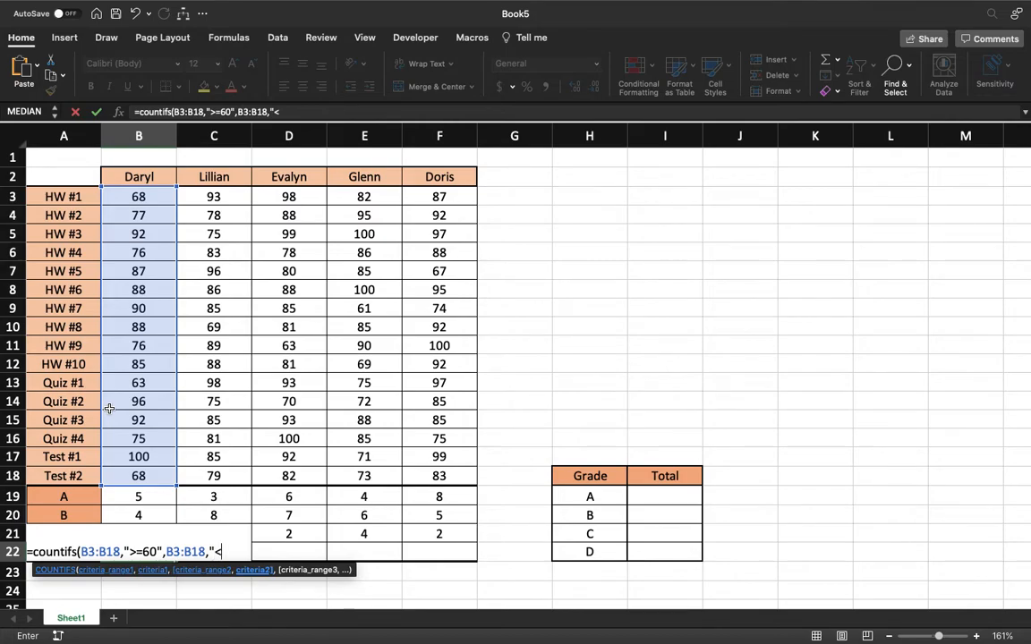
text(70"))
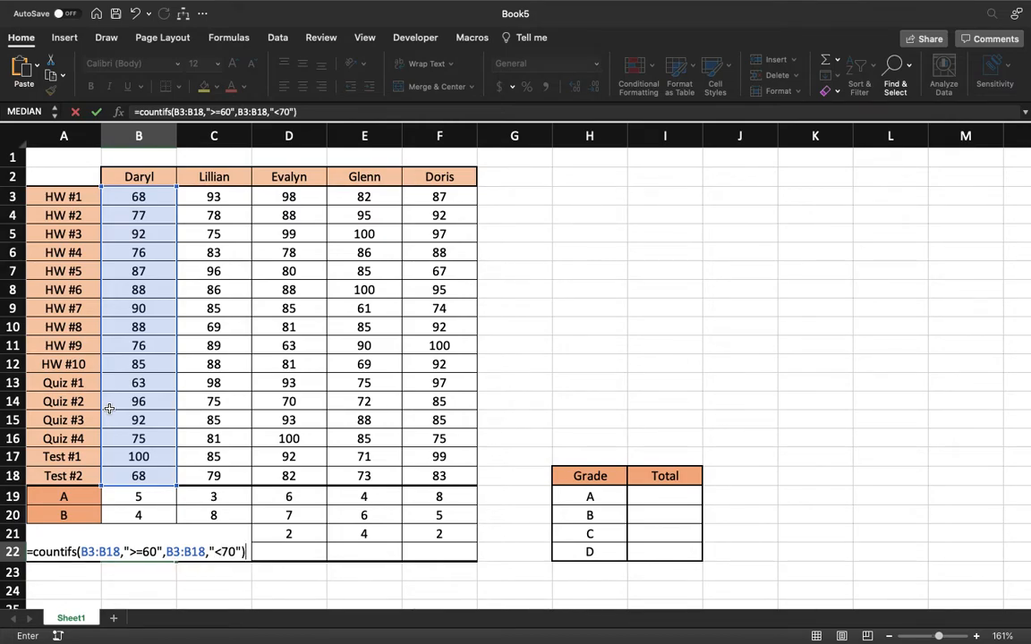
key(Return)
- Fill the D-grade count formula from B22 across the row to F22
click(167, 551)
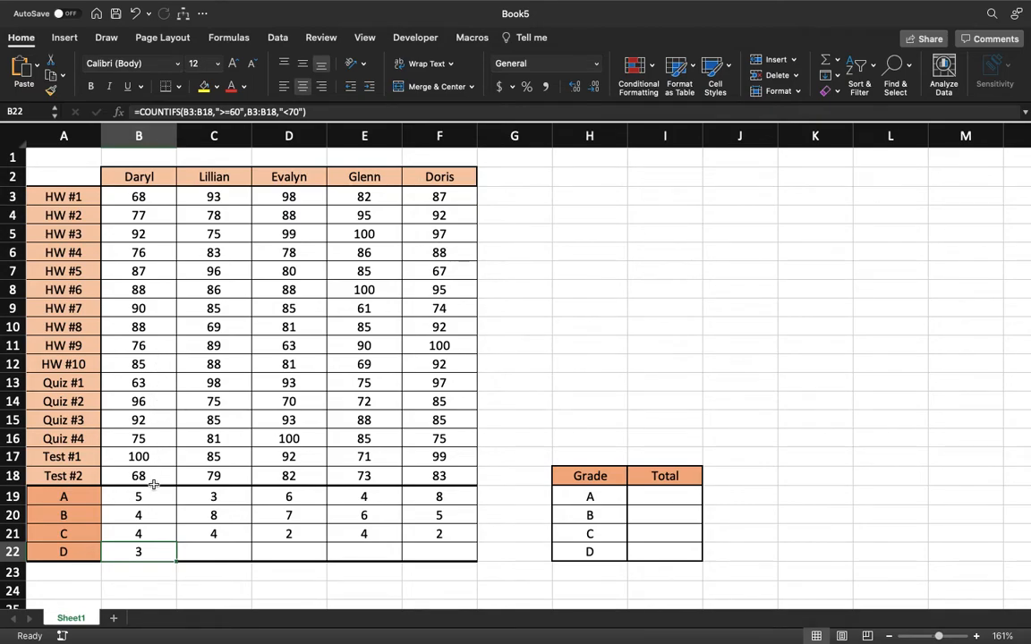
drag(177, 561, 474, 561)
click(529, 544)
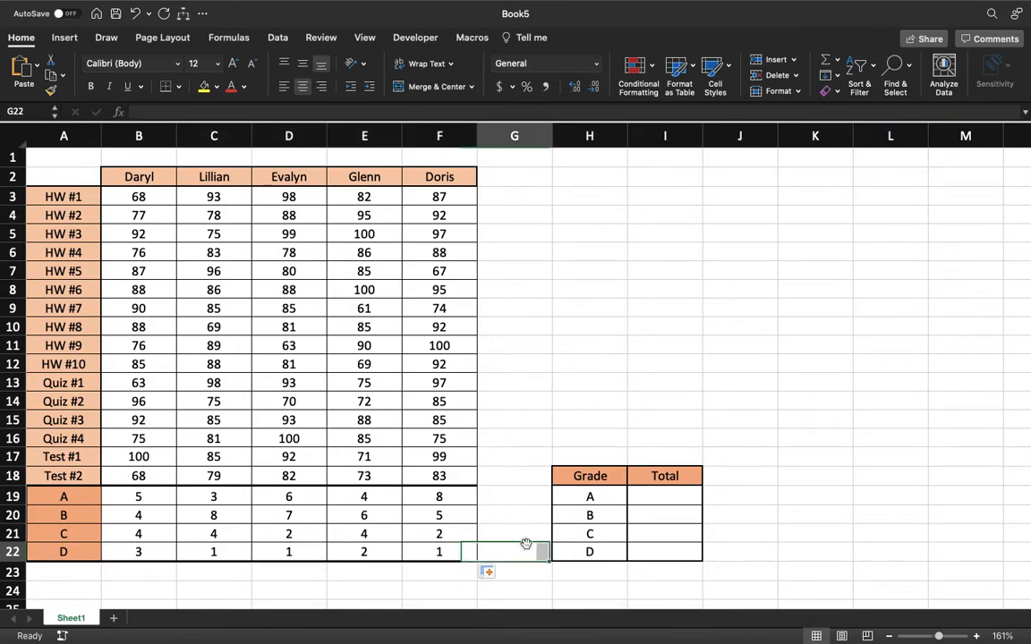
drag(152, 554, 476, 548)
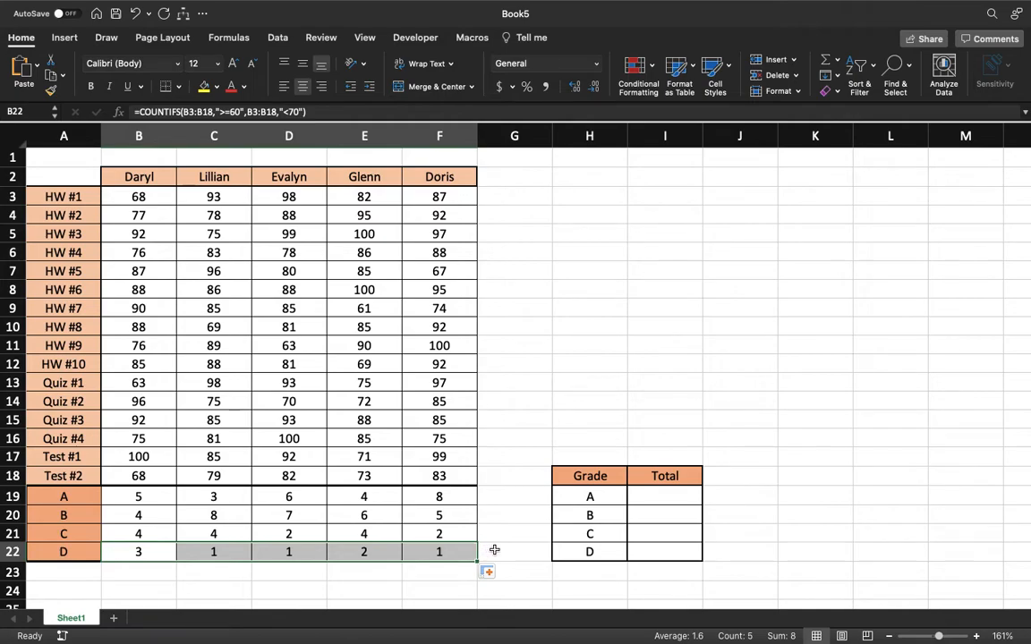
click(494, 549)
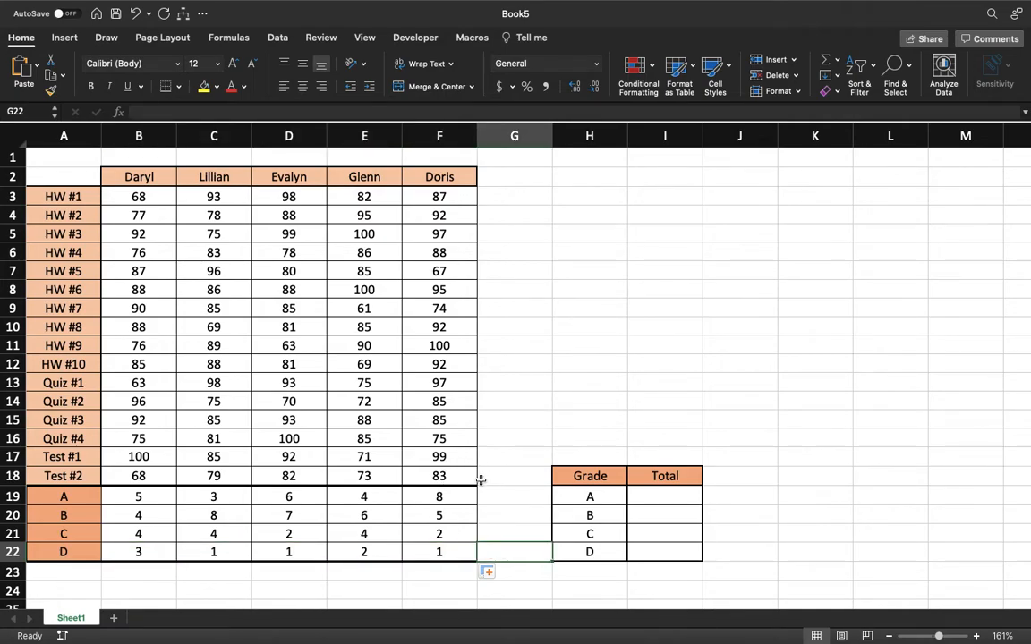
- Enter a SUM formula in I19 that totals the A-grade counts in B19:F19
click(672, 501)
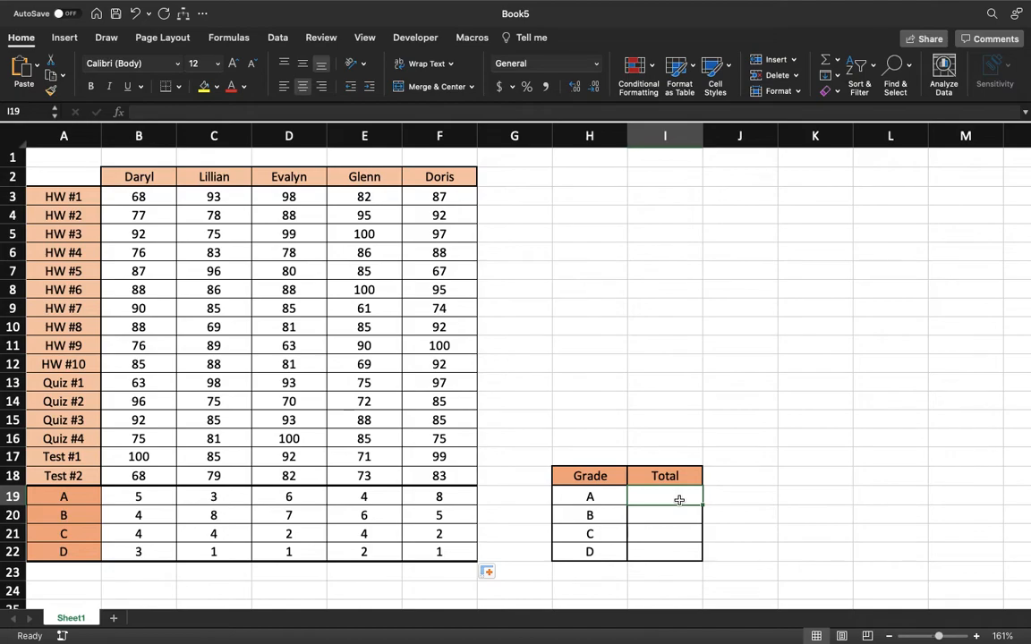
text(sum)
key(BackSpace)
key(BackSpace)
key(BackSpace)
text(=sum)
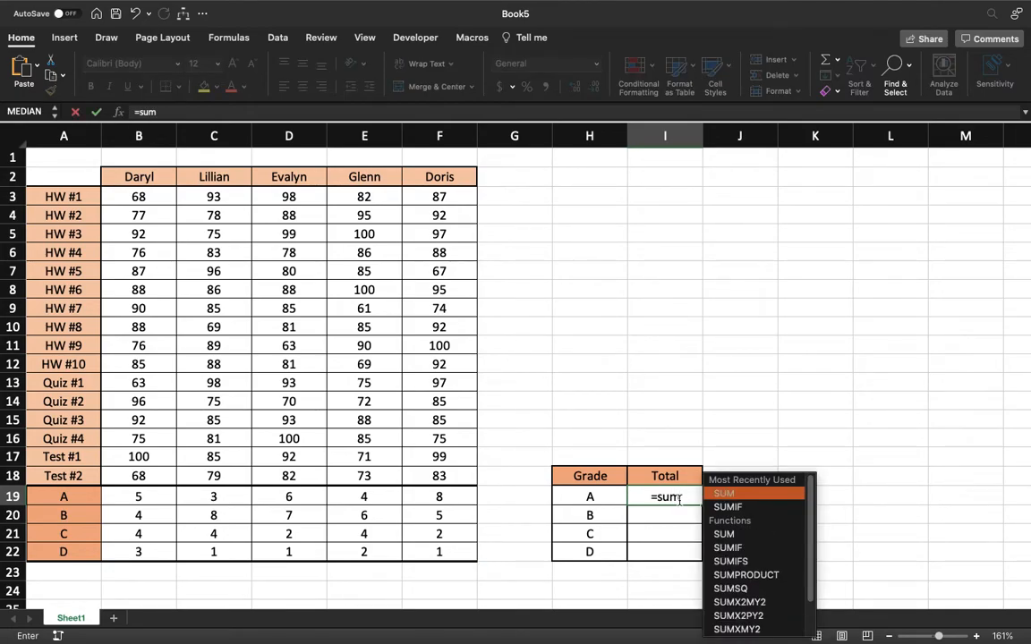
text(()
click(170, 498)
drag(191, 501, 420, 495)
key(Return)
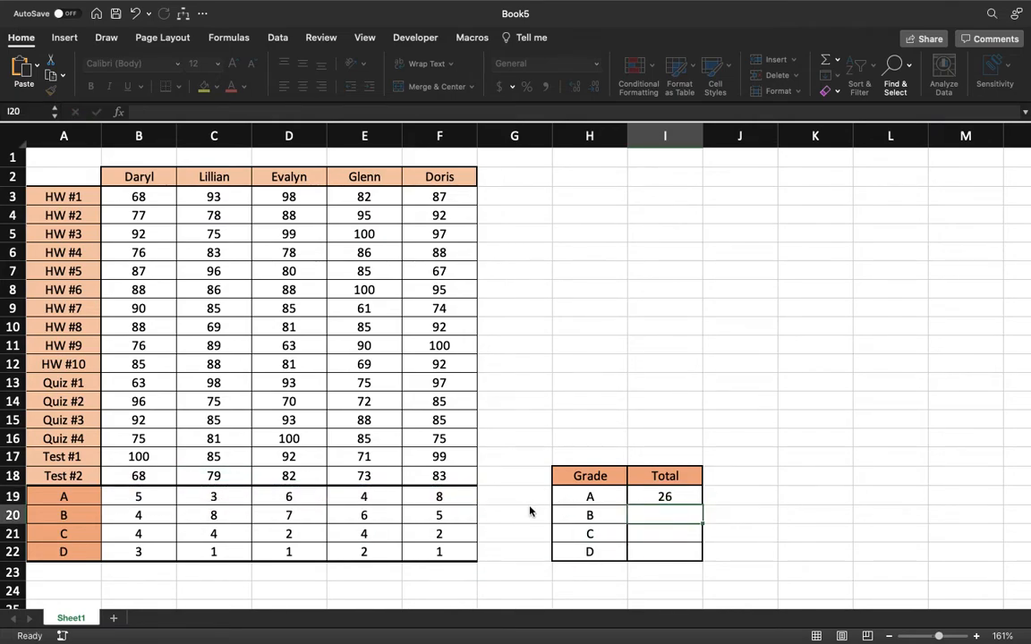
- Fill the total formula from I19 down to I22 for the B, C and D grades
click(675, 496)
drag(704, 504, 701, 555)
click(757, 555)
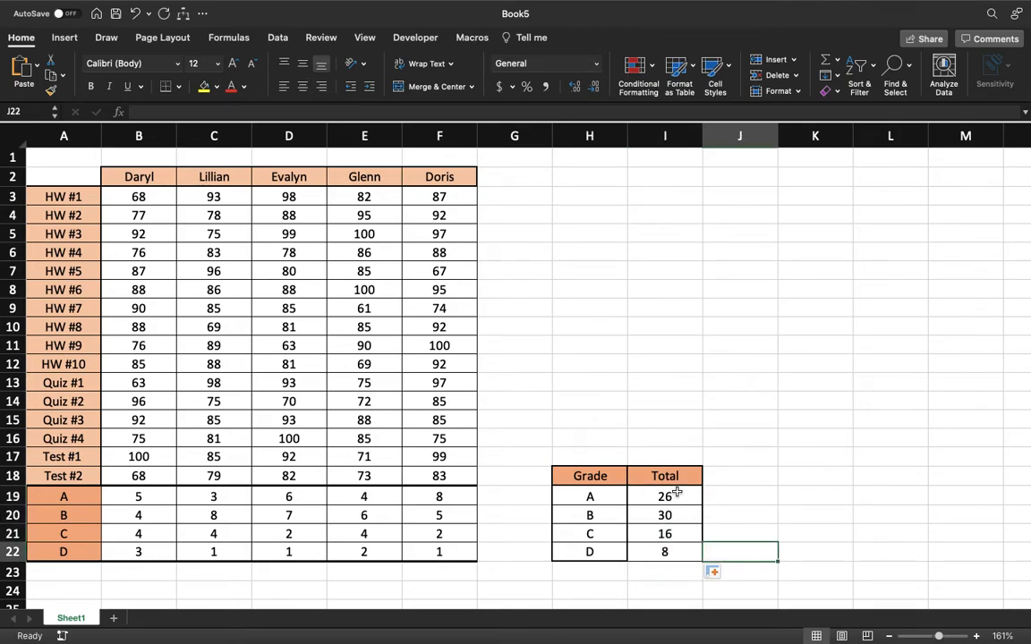
- Insert a 2-D column chart of the grade totals in H19:I22 and place it above the Grade/Total table
click(614, 504)
drag(615, 504, 673, 549)
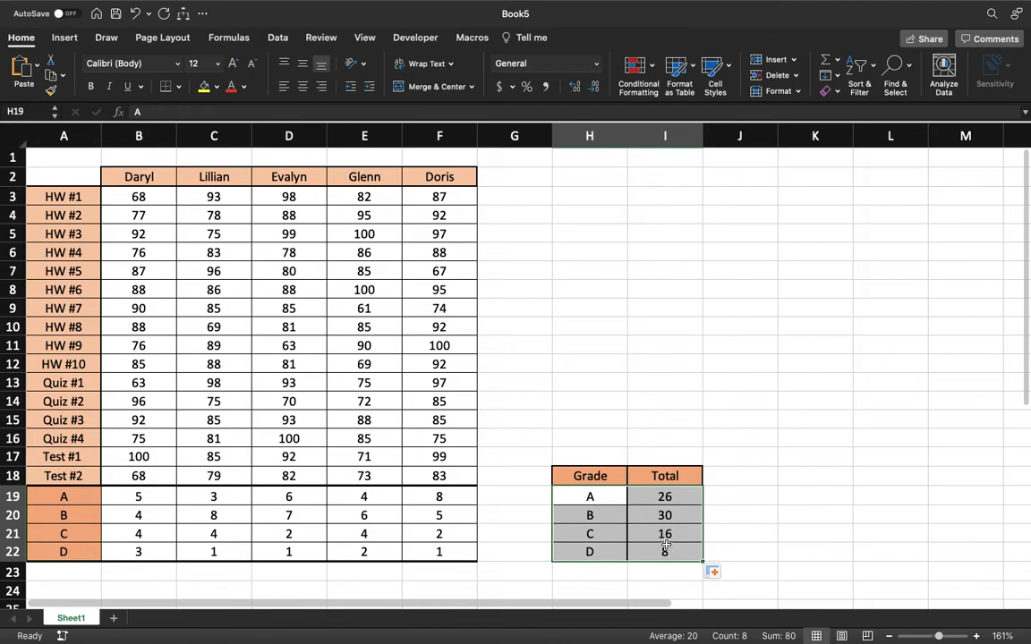
click(68, 38)
click(510, 63)
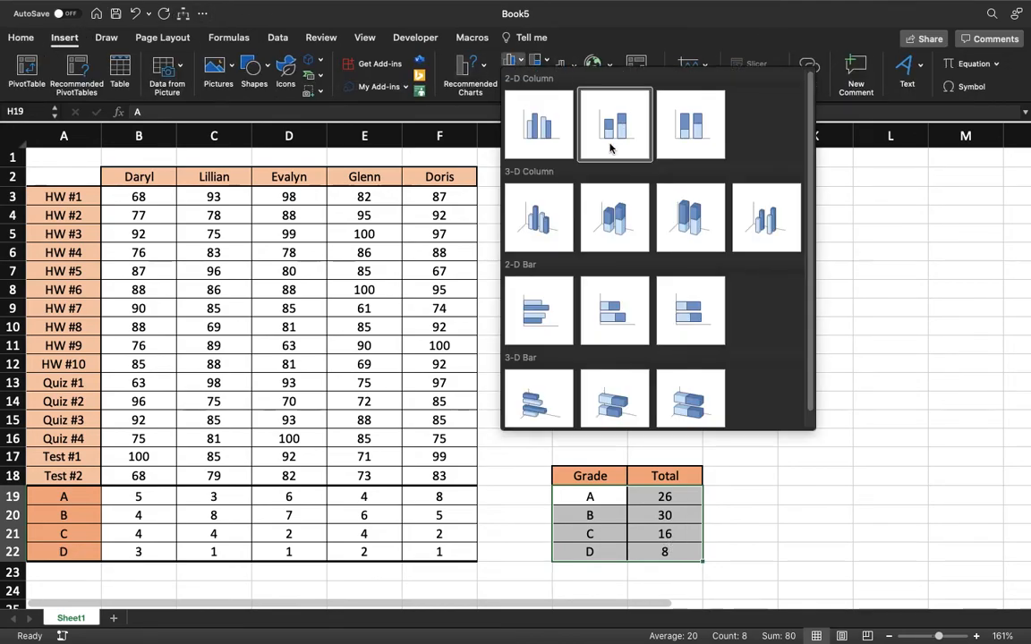
click(615, 134)
drag(649, 276, 855, 203)
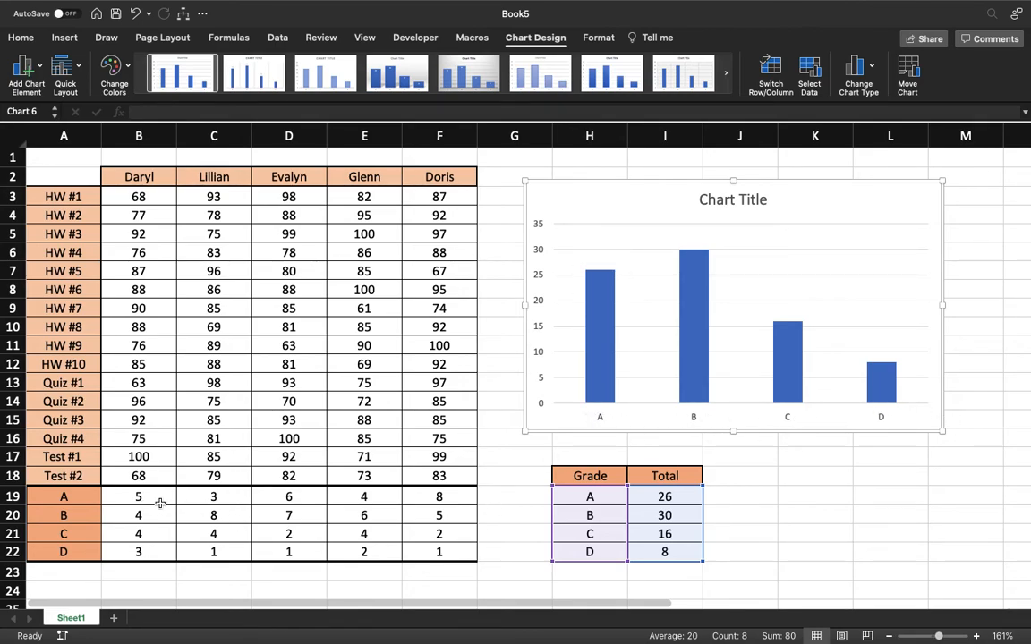
drag(143, 497, 456, 547)
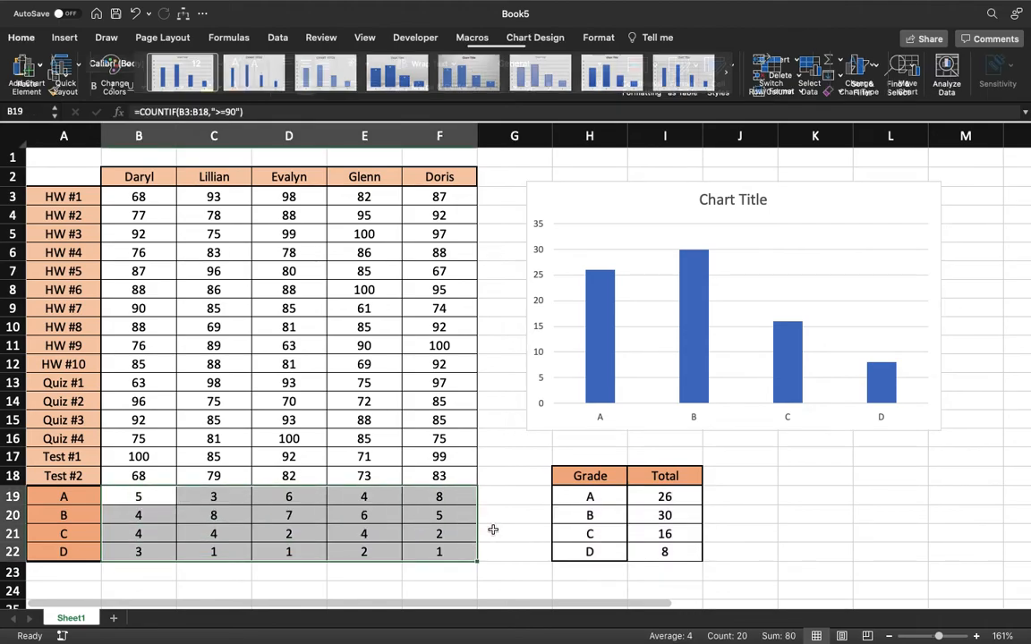
drag(138, 499, 435, 495)
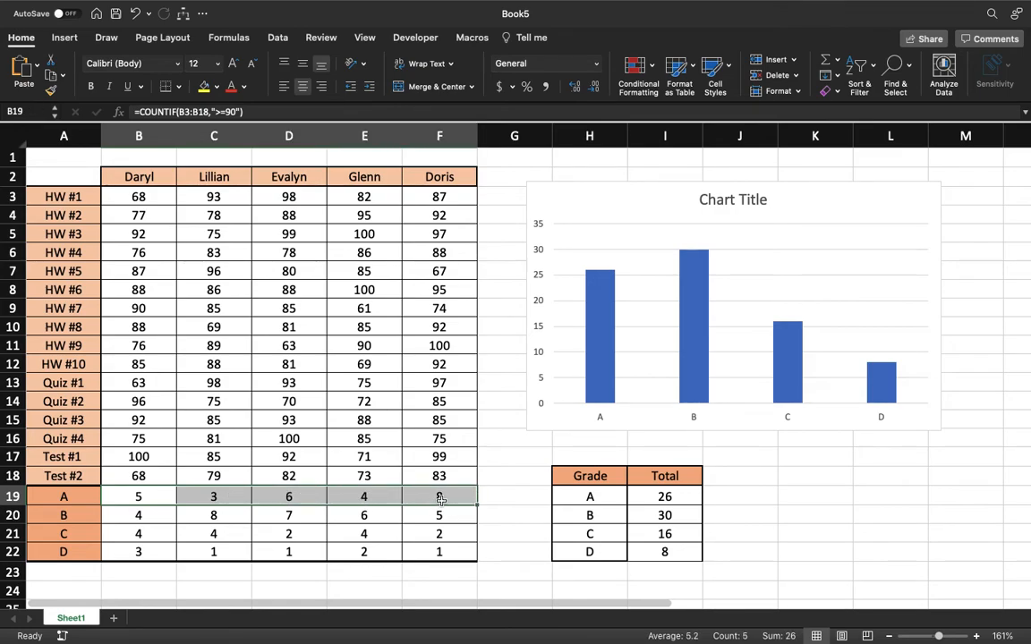
click(160, 533)
drag(144, 519, 464, 557)
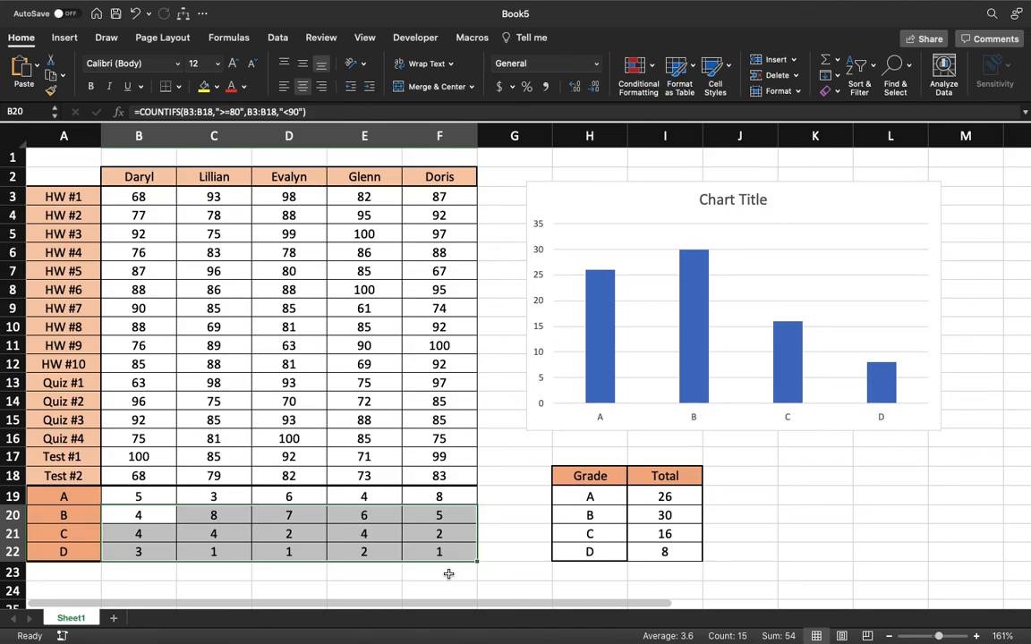
click(507, 517)
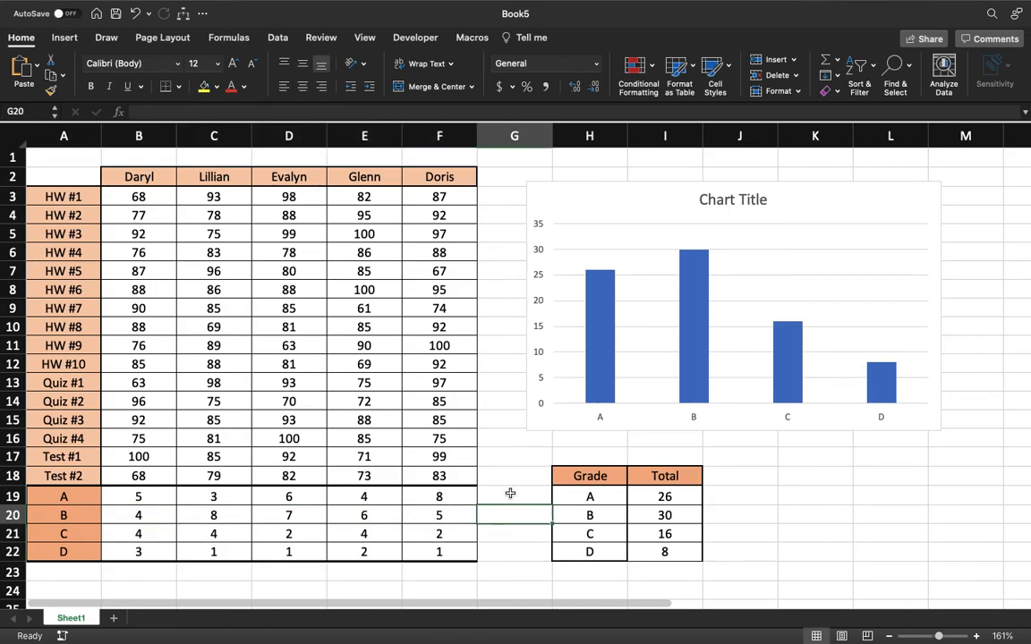
mouse_move(573, 5)
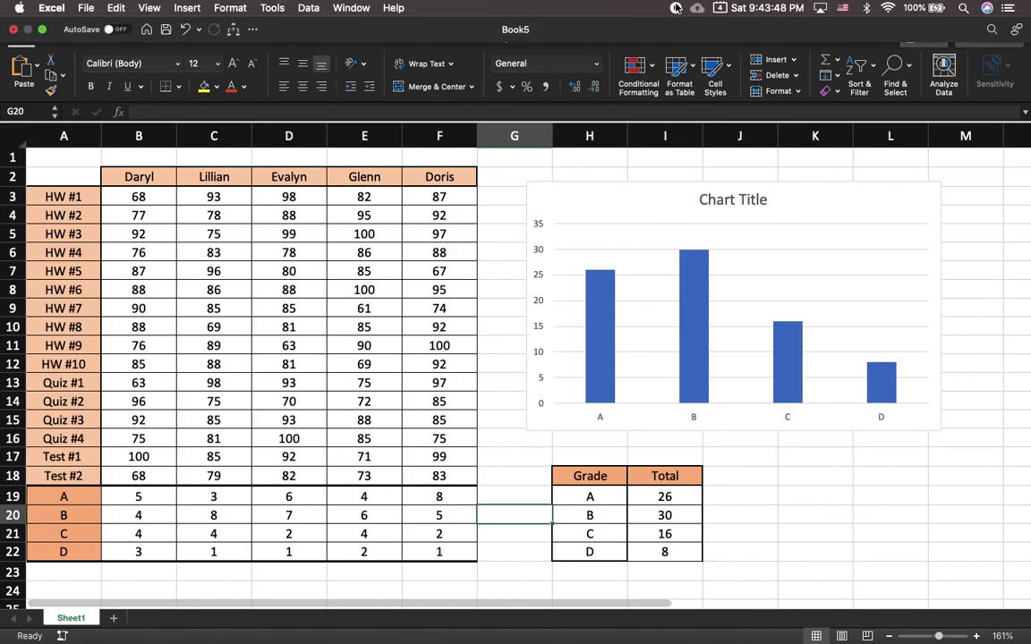